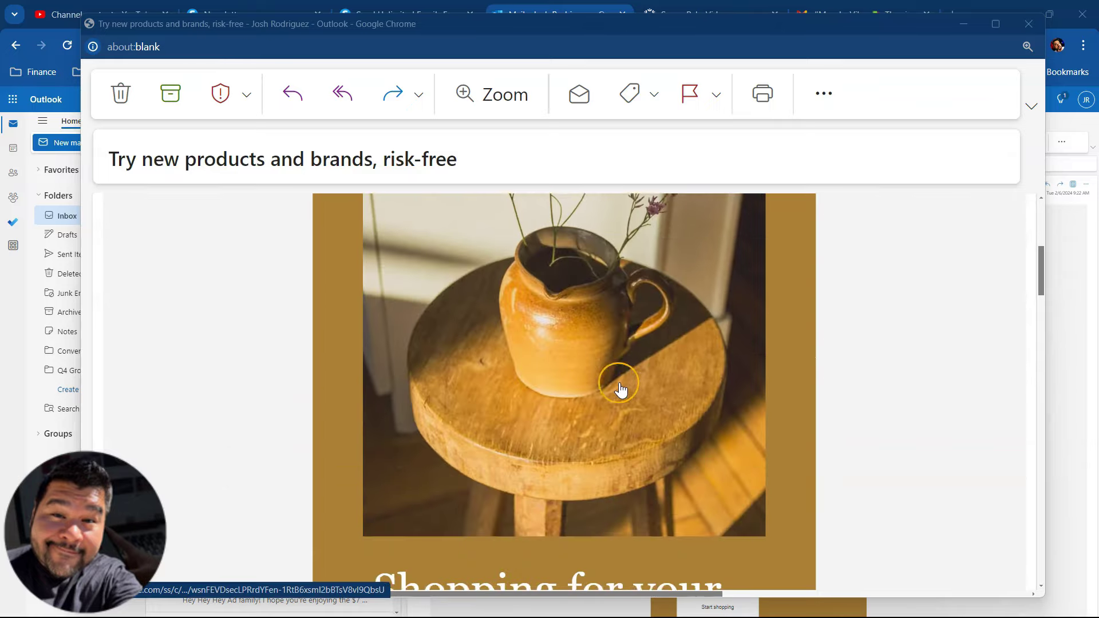
Scroll through the page, then go to the Newsletters list
scroll(620, 389, down, 6)
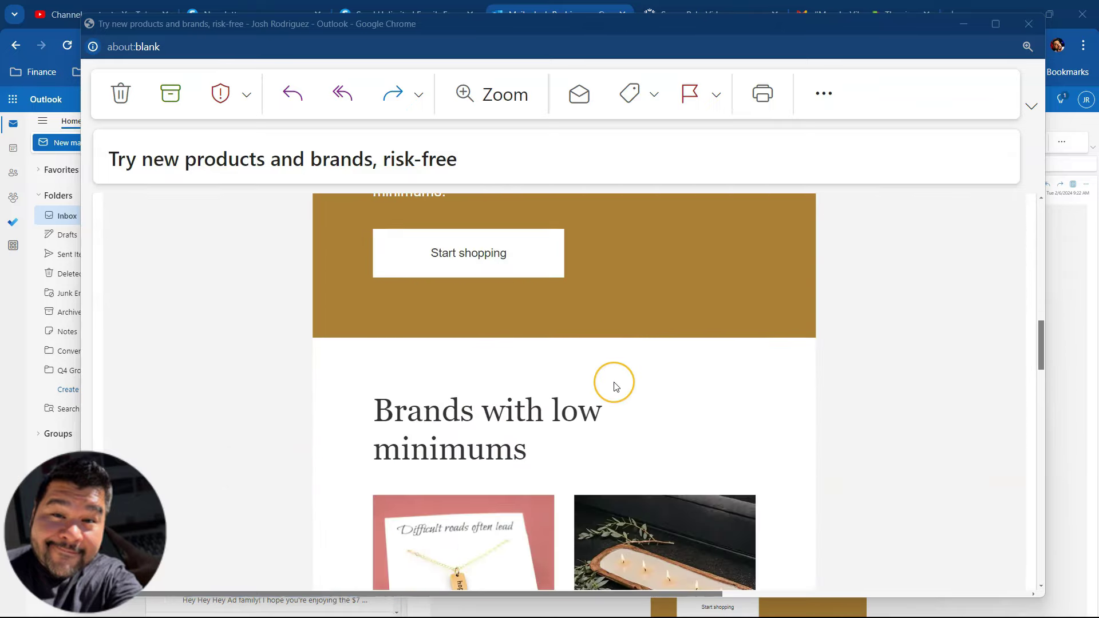
scroll(614, 383, down, 9)
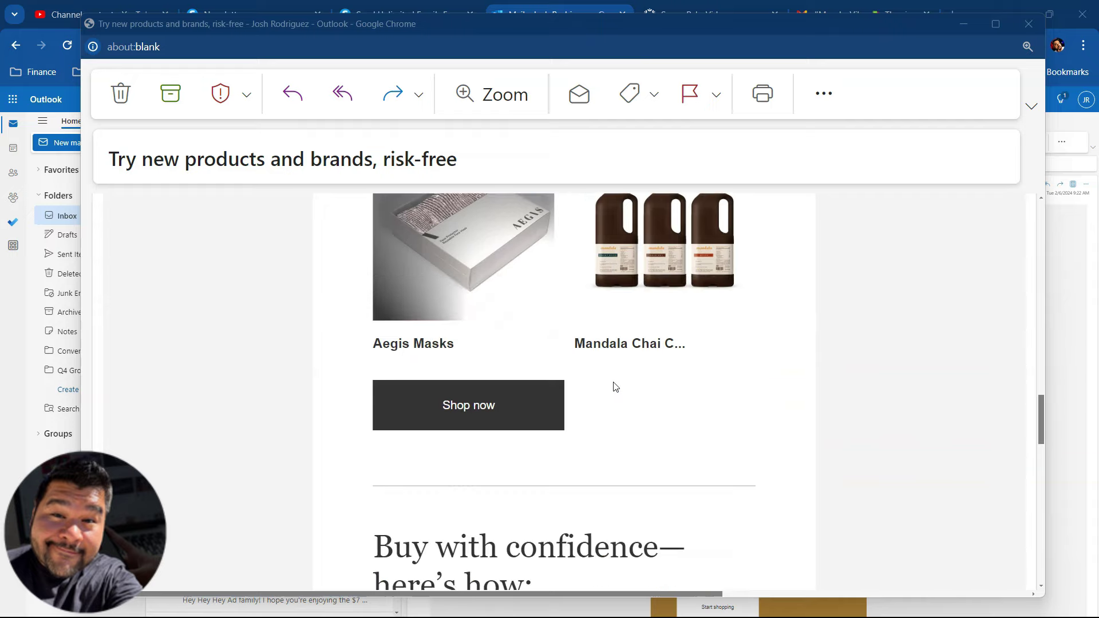
scroll(614, 387, down, 4)
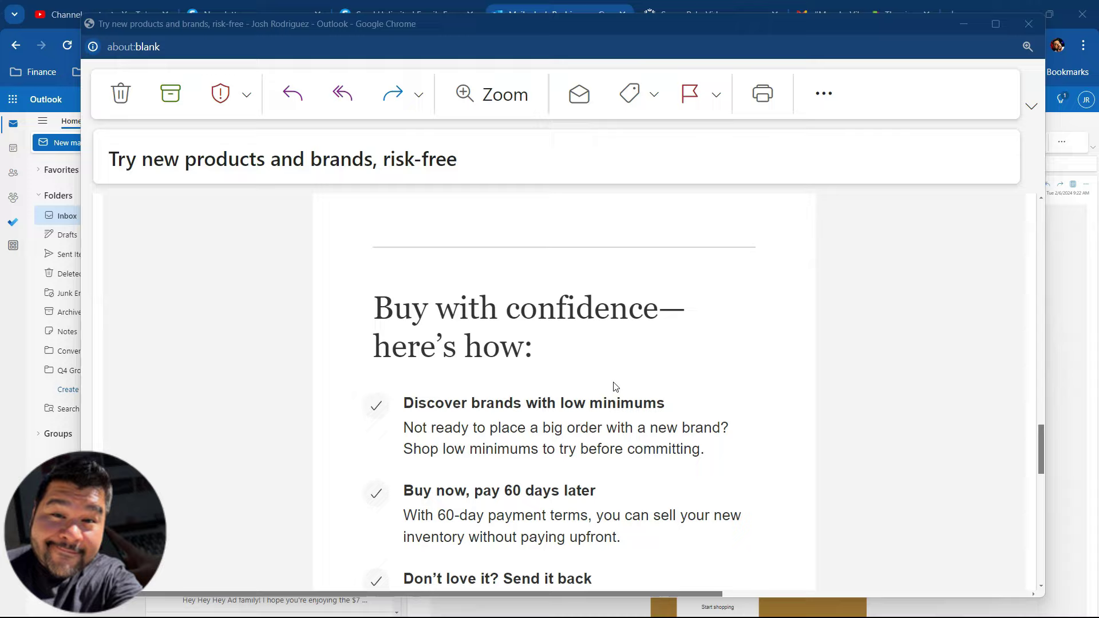
scroll(615, 387, down, 6)
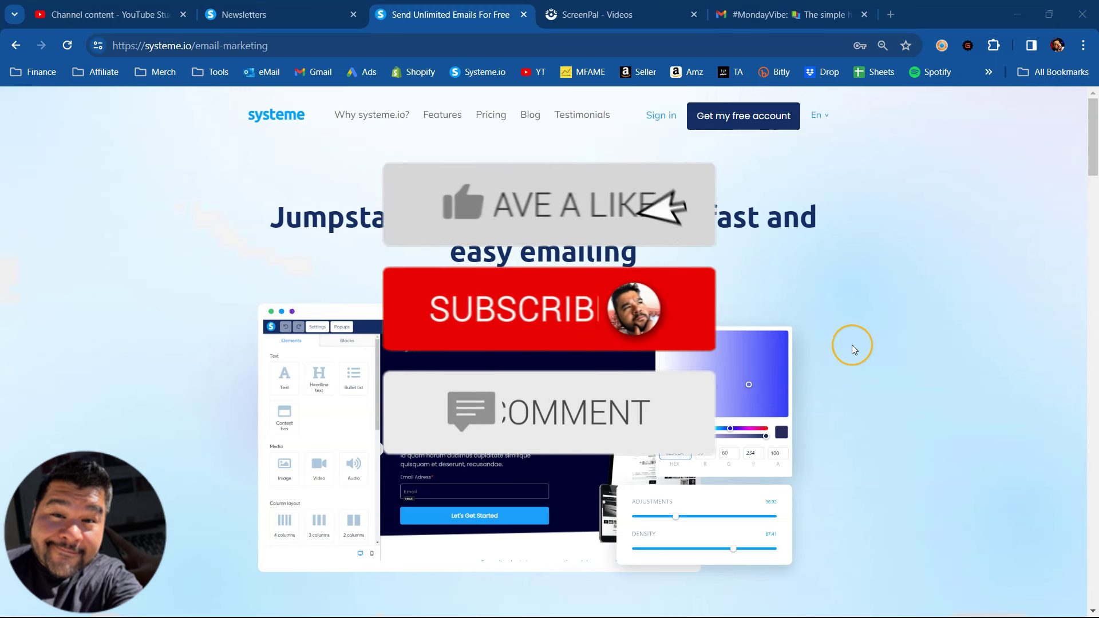
scroll(850, 347, down, 8)
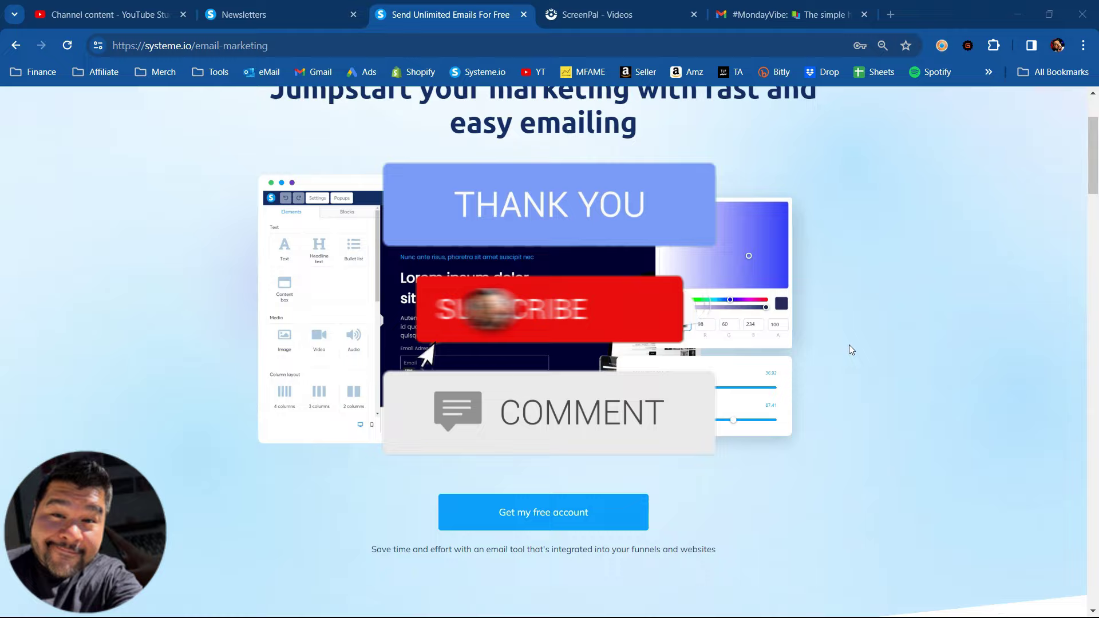
scroll(847, 351, down, 8)
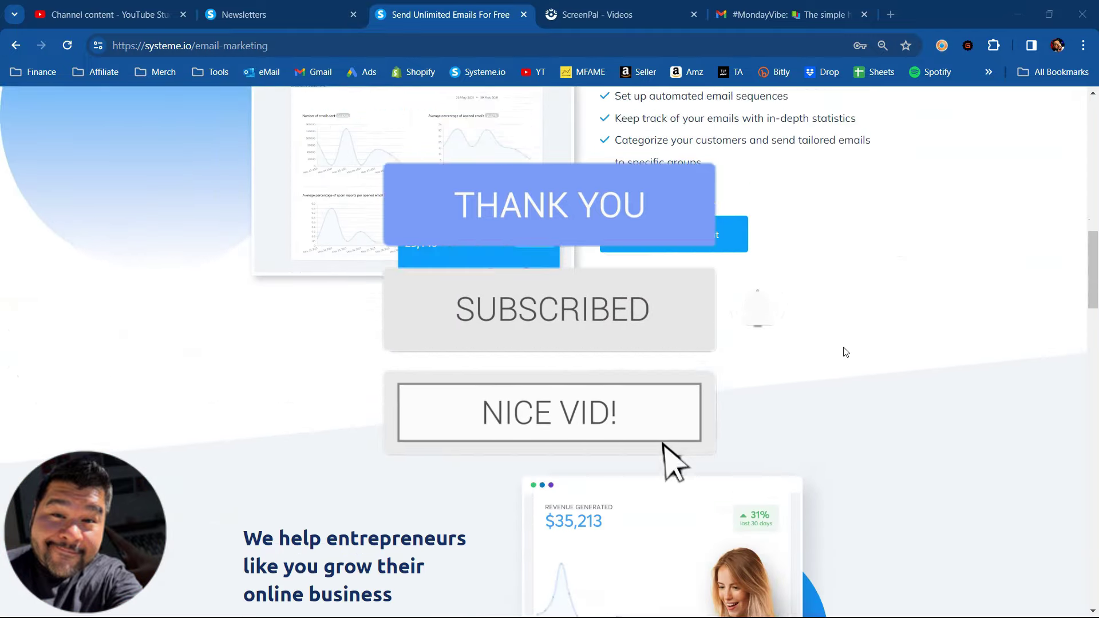
scroll(844, 350, up, 5)
scroll(846, 351, up, 4)
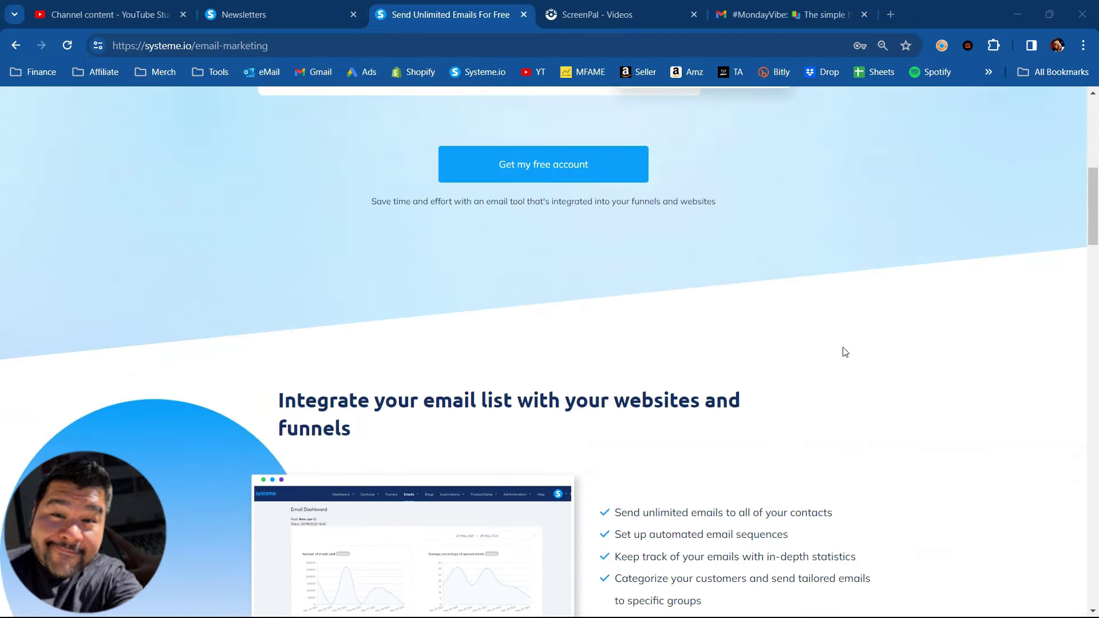
scroll(845, 352, up, 8)
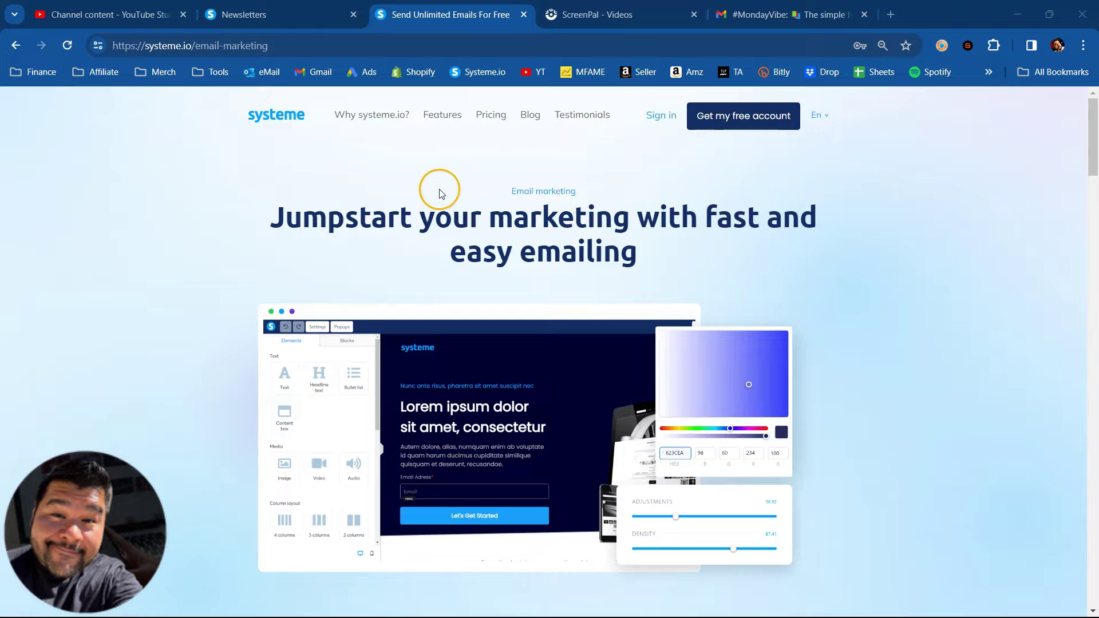
click(292, 14)
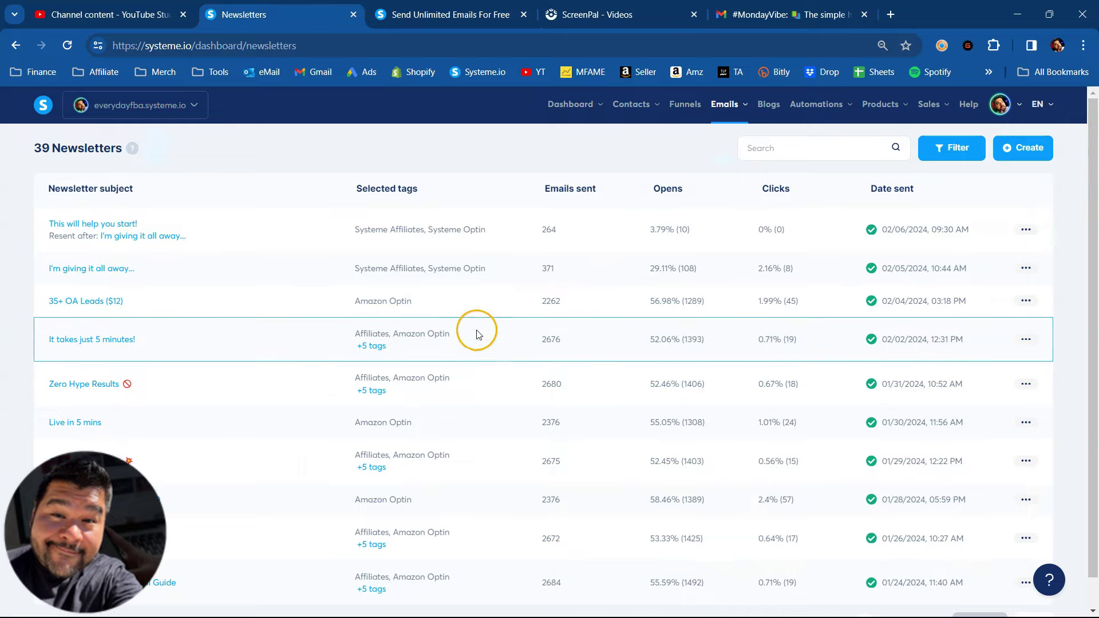
Create a newsletter with subject 'test' in the Visual editor using the first template, and save
mouse_move(725, 109)
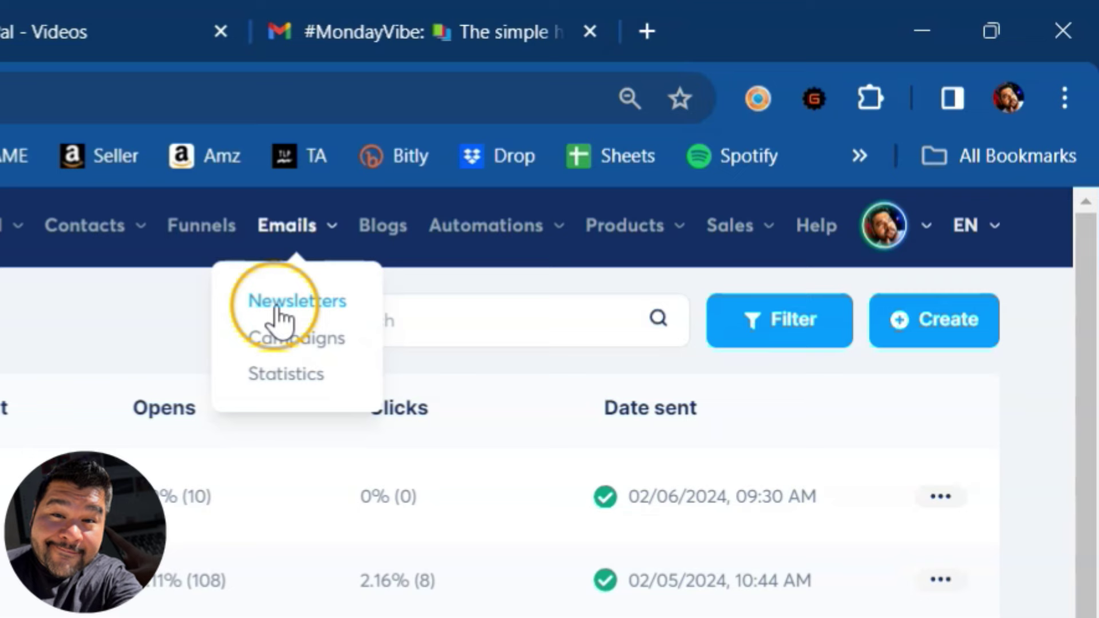
click(914, 332)
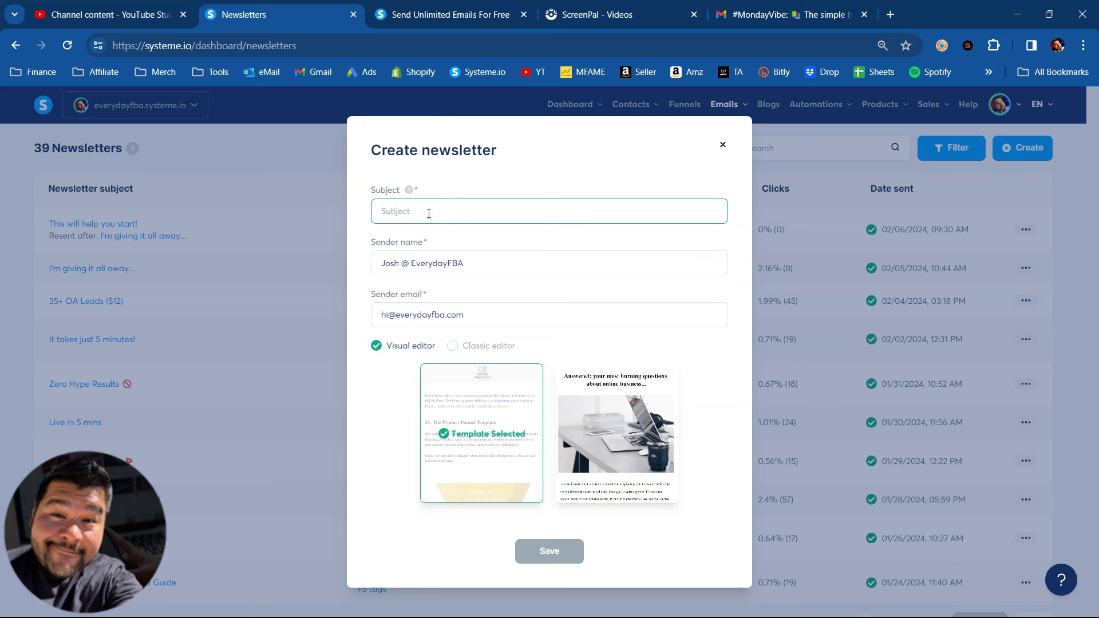
text(test)
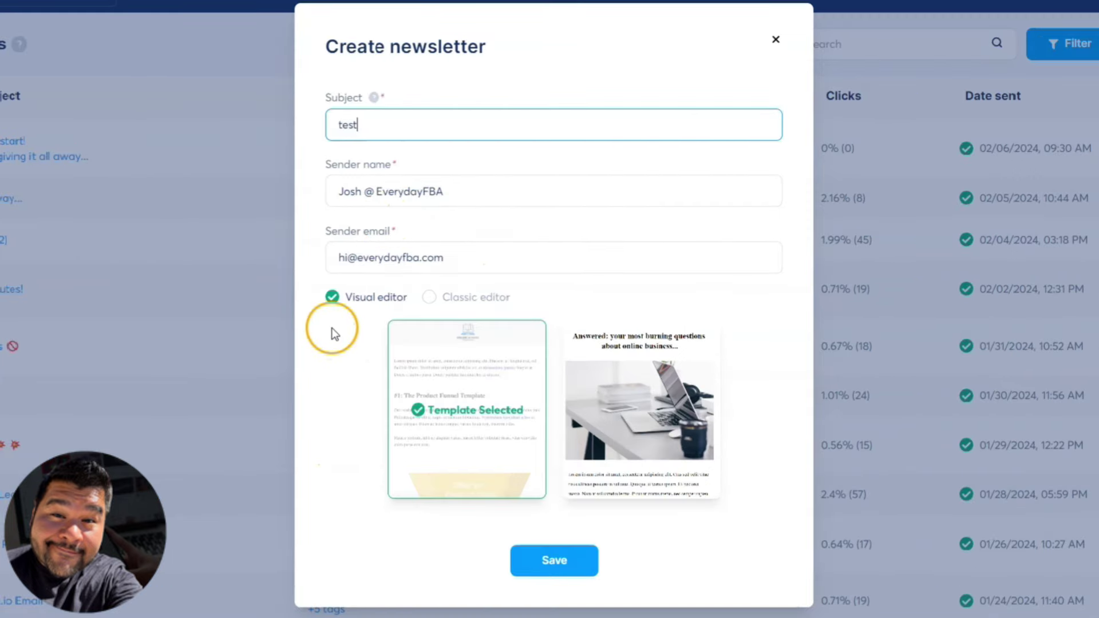
click(430, 299)
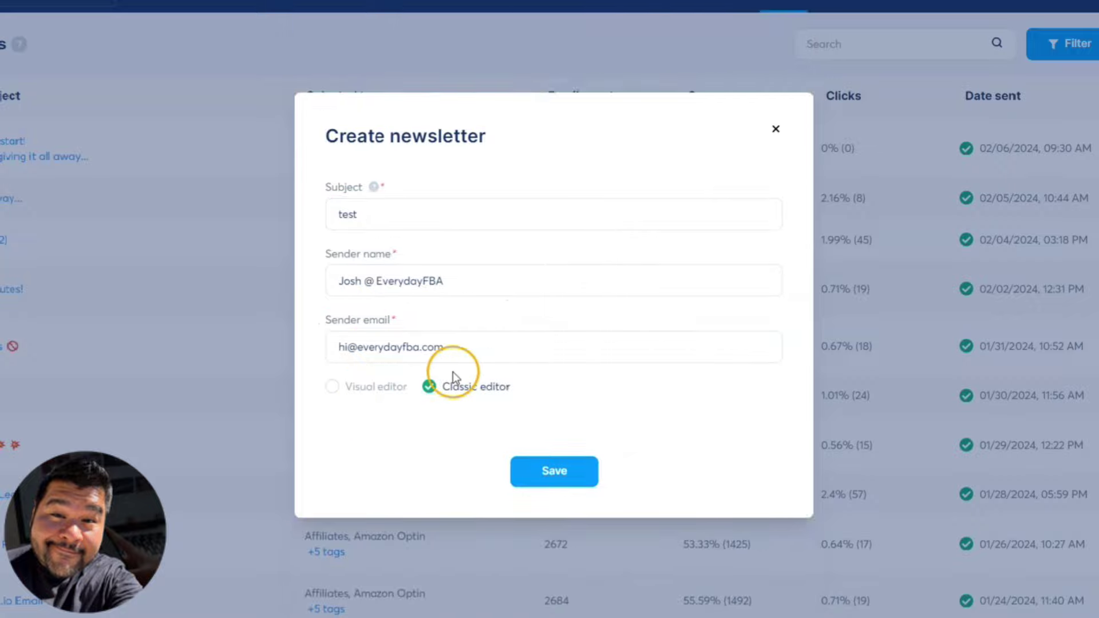
click(334, 387)
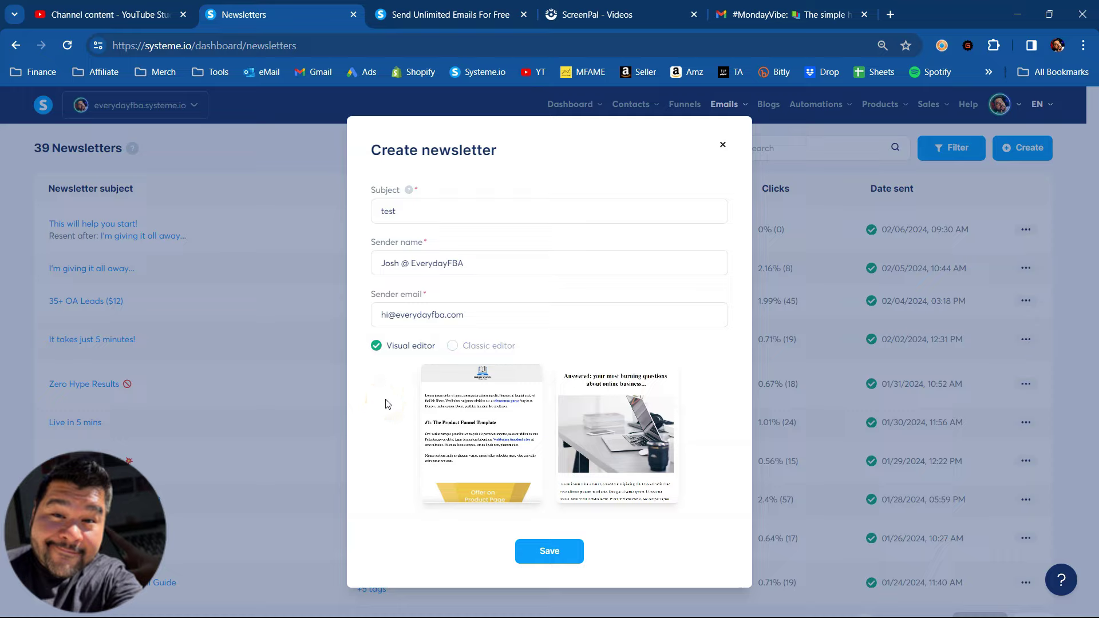
mouse_move(481, 399)
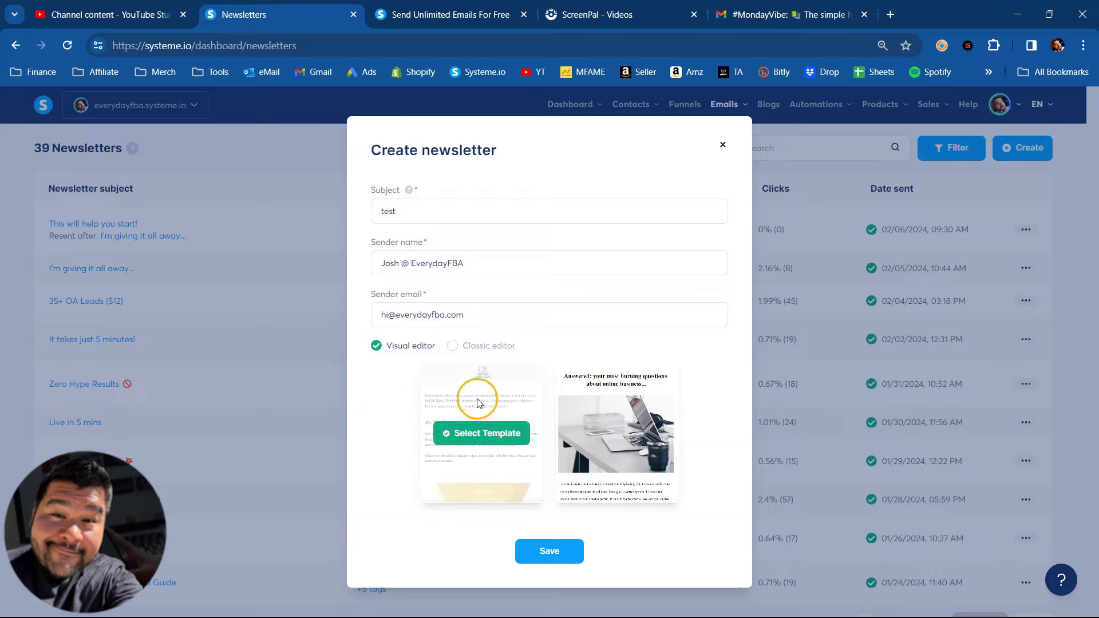
click(492, 435)
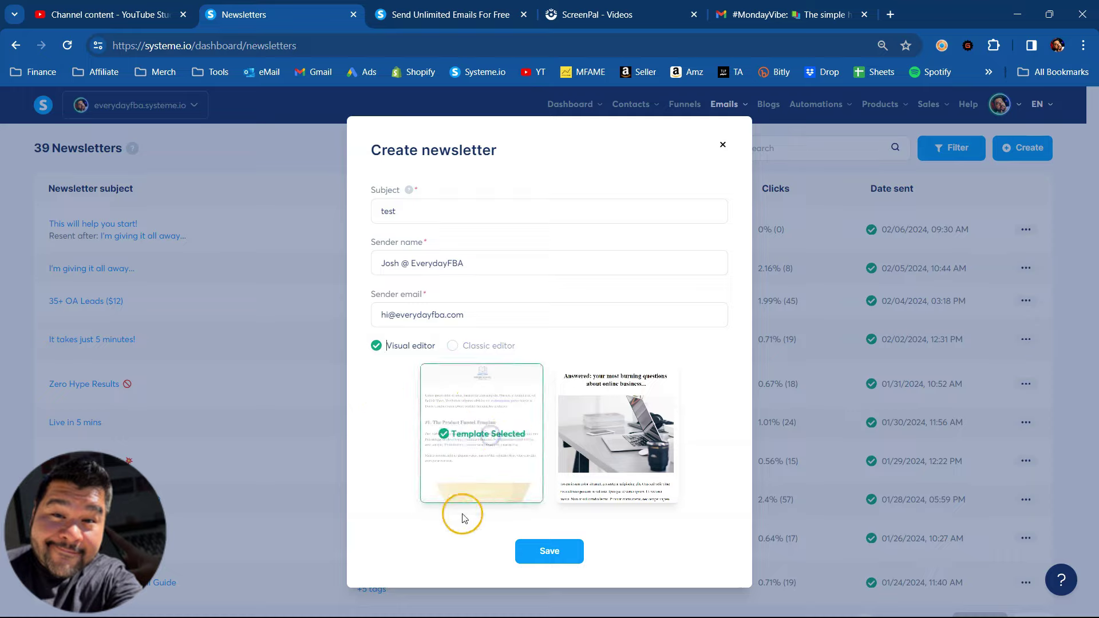
click(535, 552)
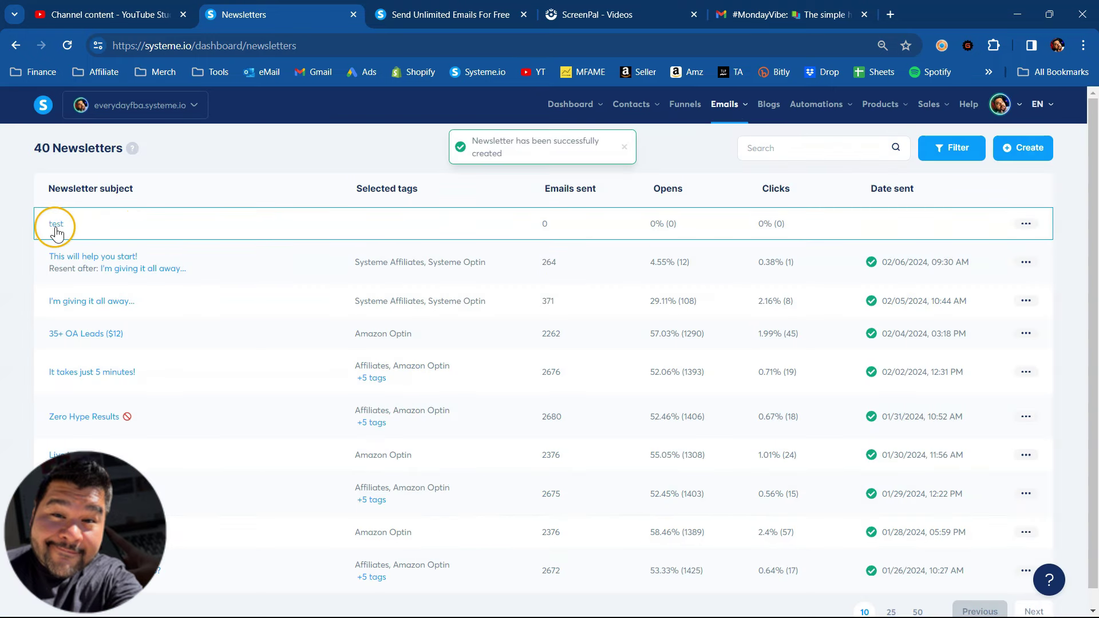
Open the 'test' newsletter and open its Body preview in the Email editor
click(55, 225)
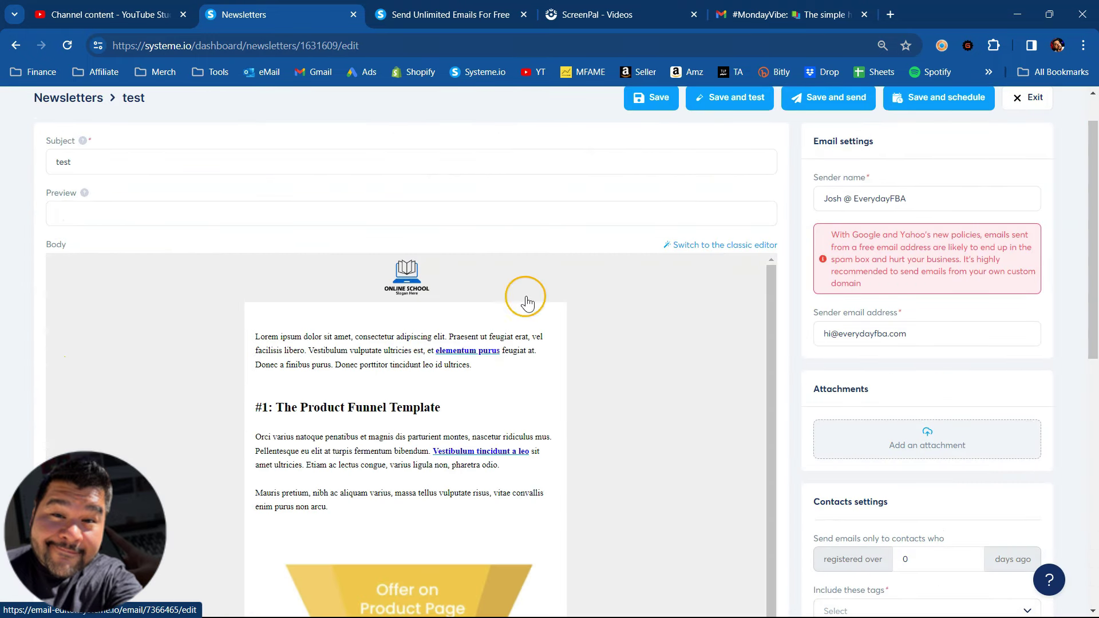
scroll(699, 238, up, 1)
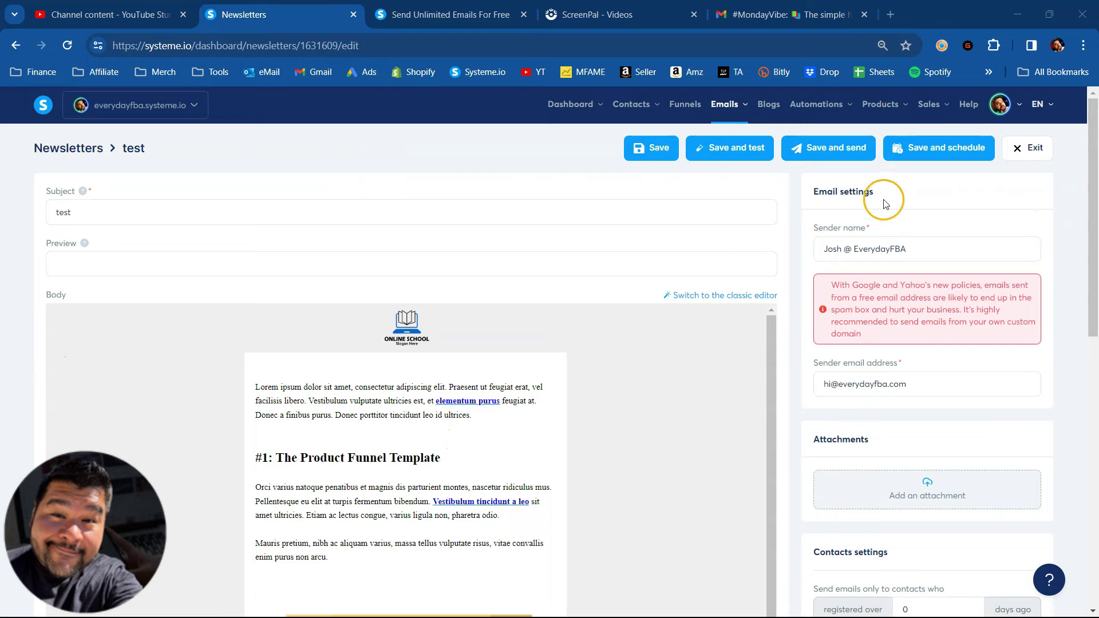
scroll(897, 386, down, 4)
scroll(897, 387, down, 8)
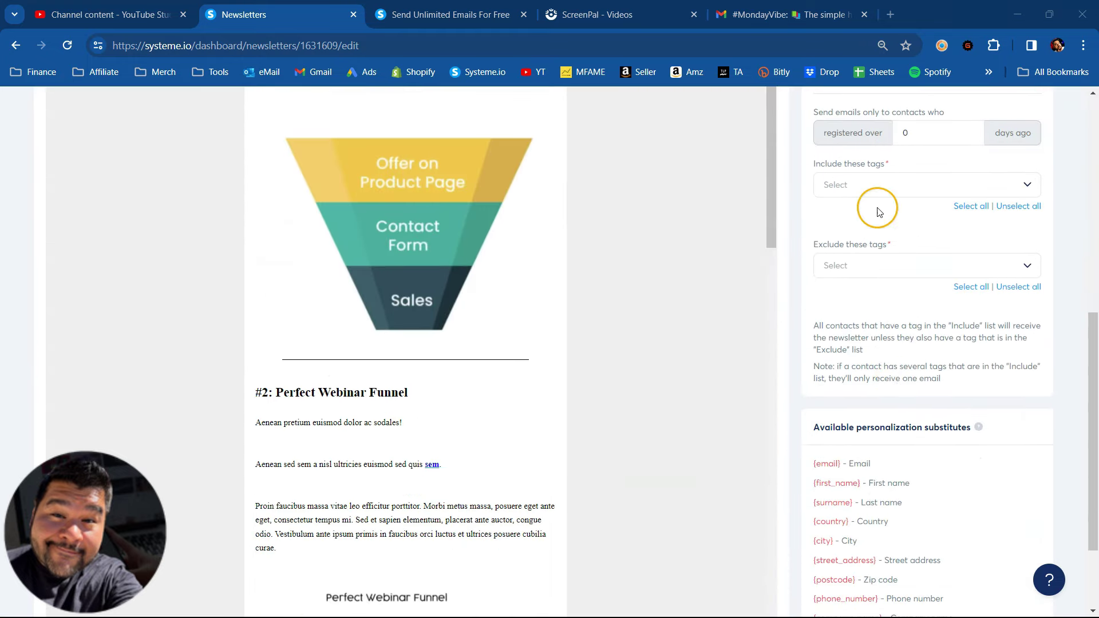
scroll(868, 375, up, 12)
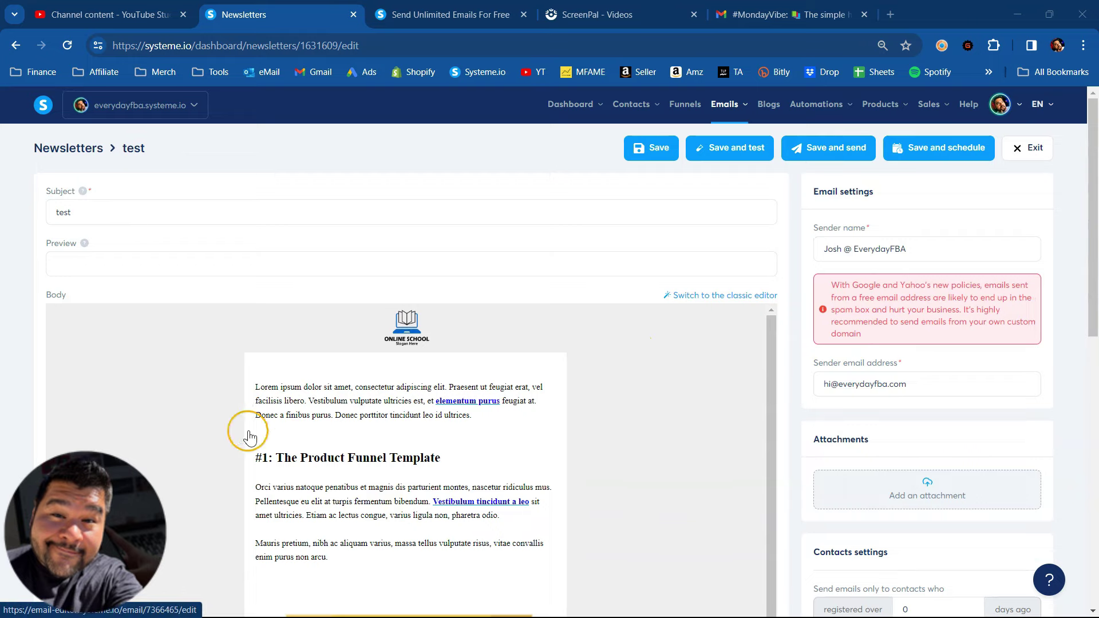
scroll(248, 421, down, 2)
scroll(392, 368, up, 2)
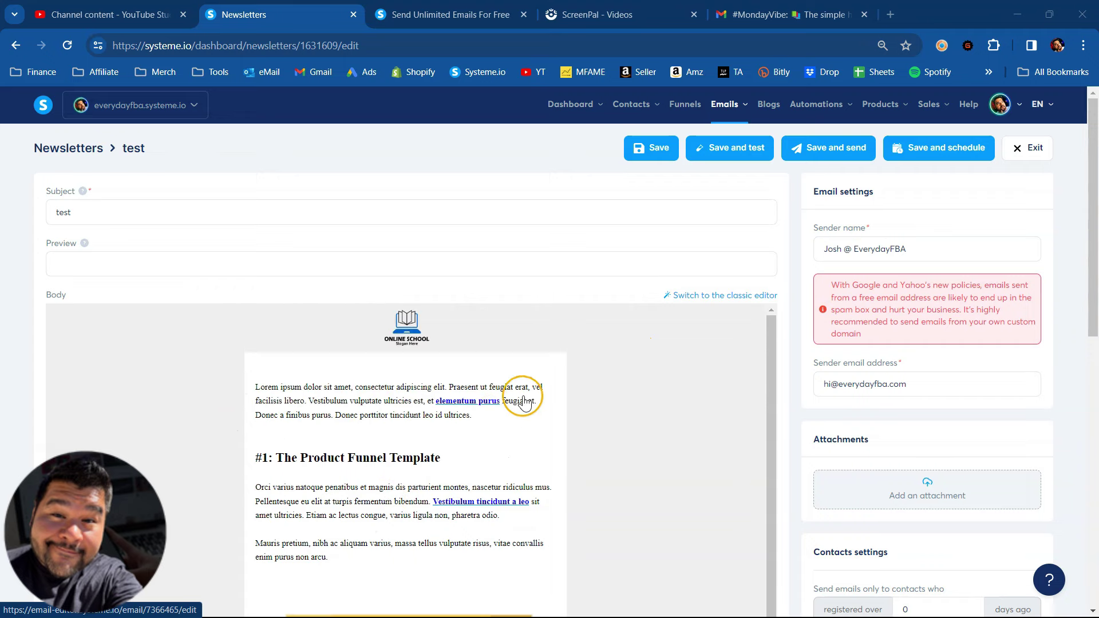
click(548, 428)
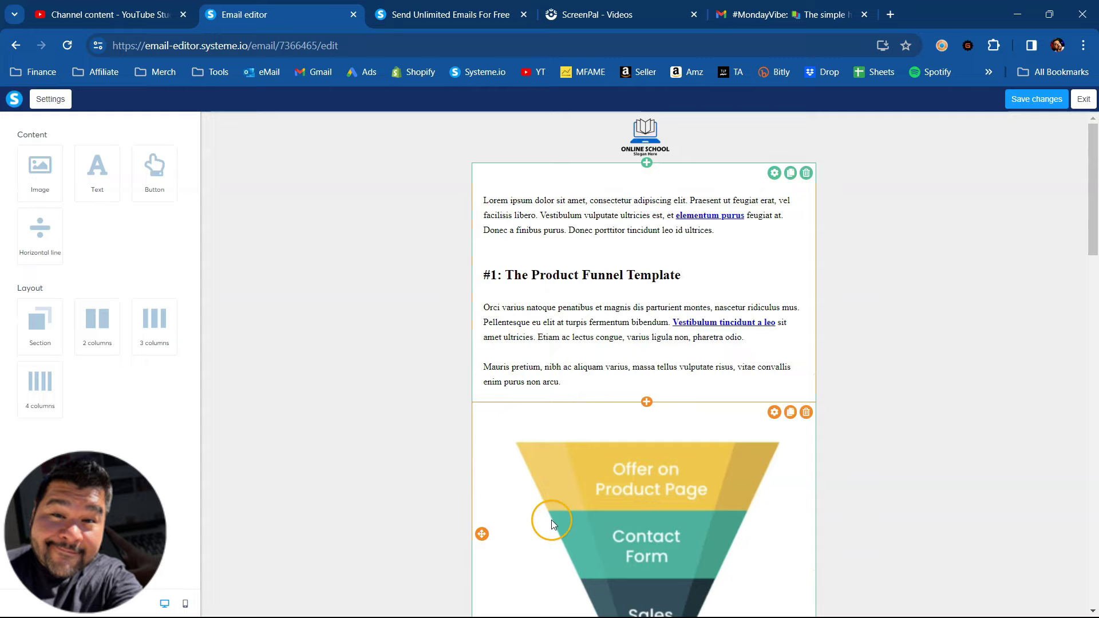
scroll(663, 289, down, 14)
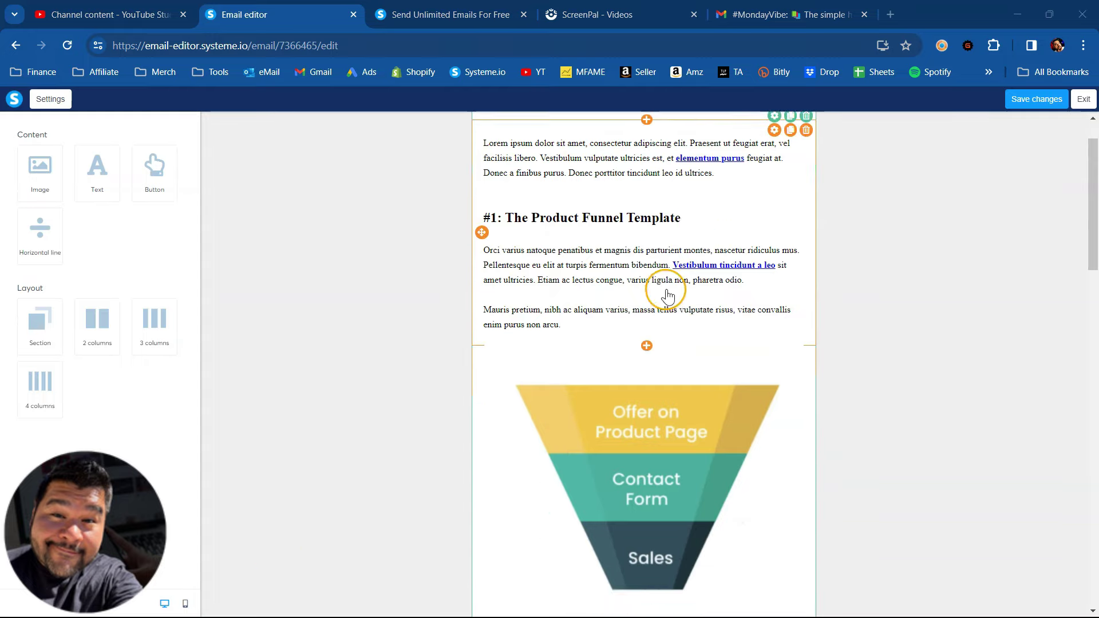
scroll(598, 326, up, 14)
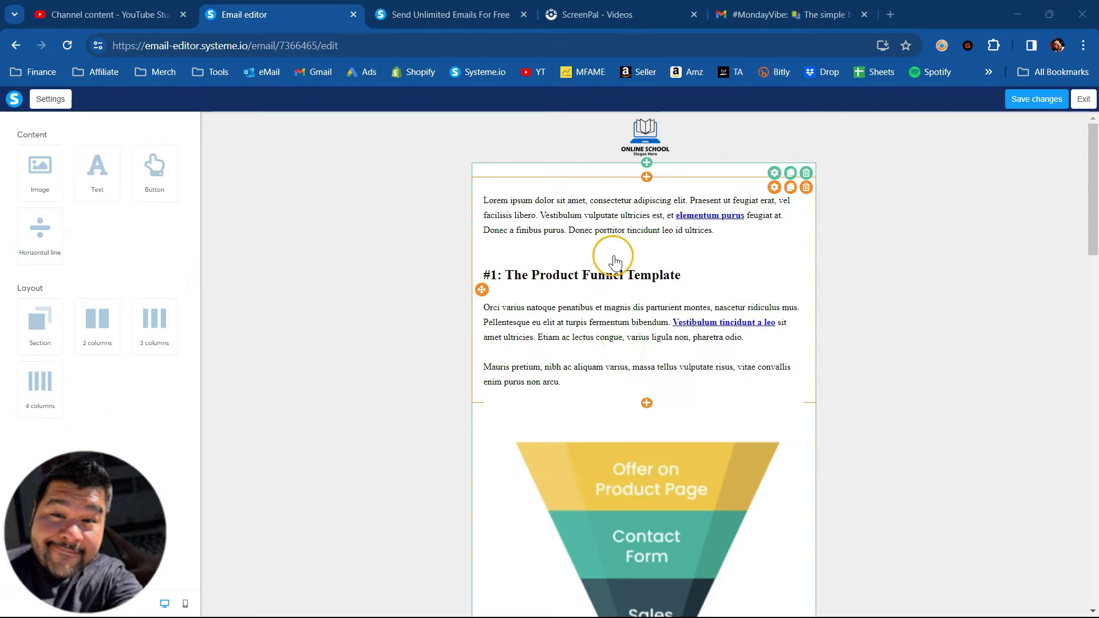
scroll(624, 343, down, 2)
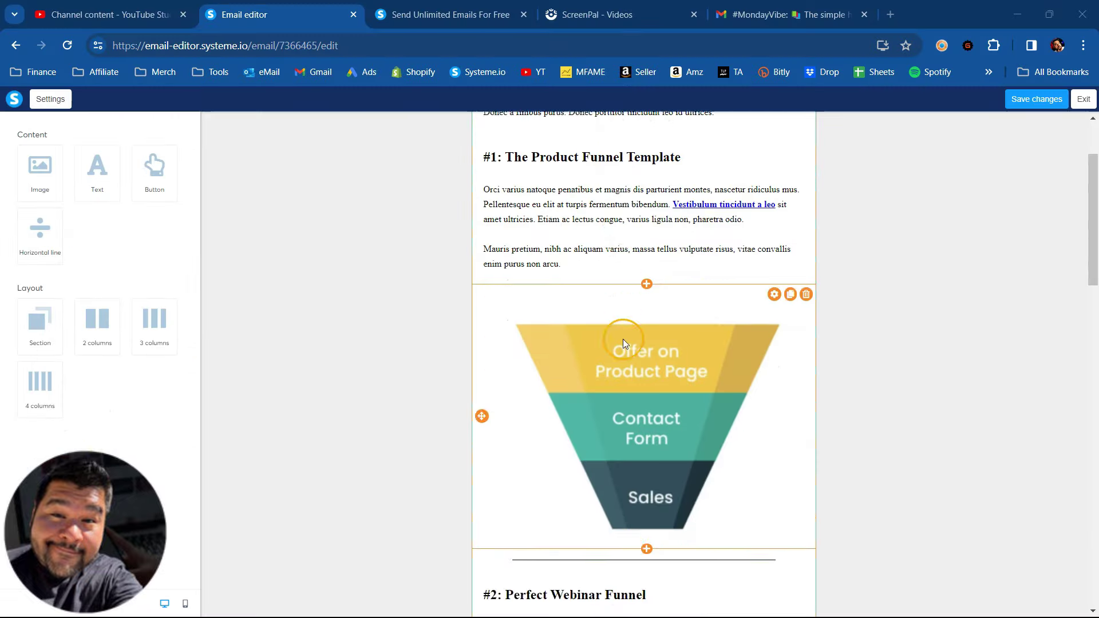
scroll(624, 343, up, 2)
Replace the header logo with the EVERYDAYFBA image from page 8 of the File manager
click(645, 139)
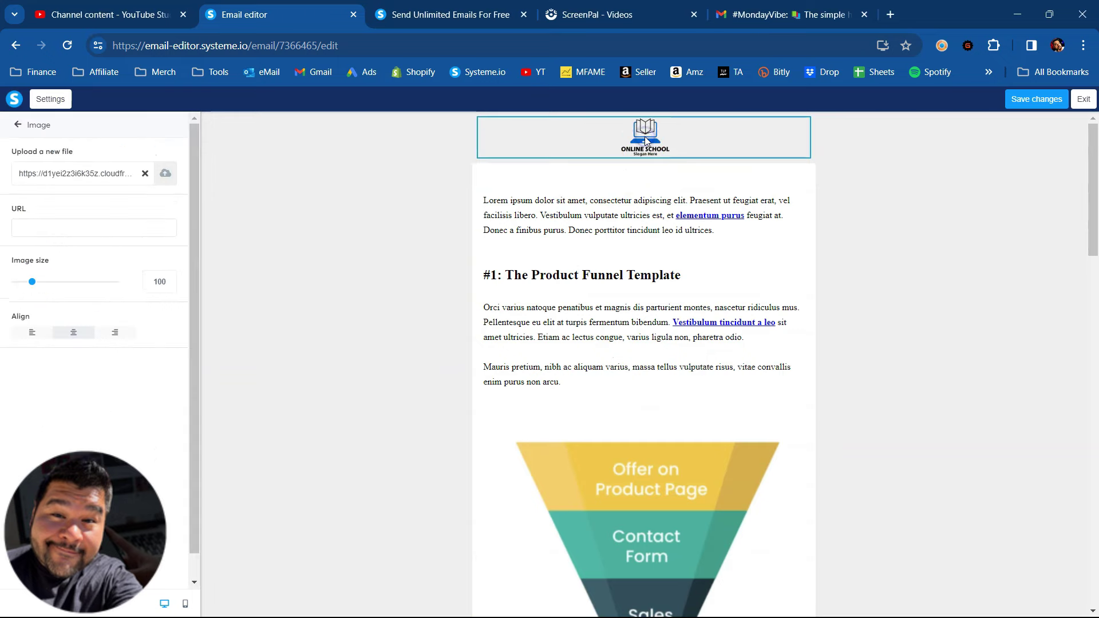
click(181, 179)
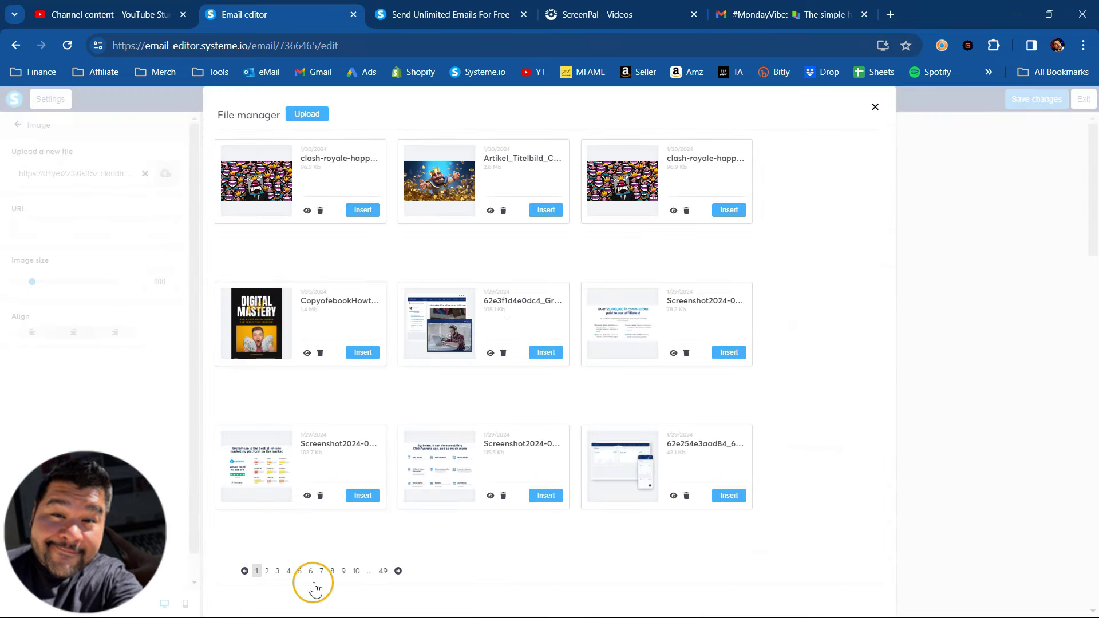
click(332, 571)
click(544, 495)
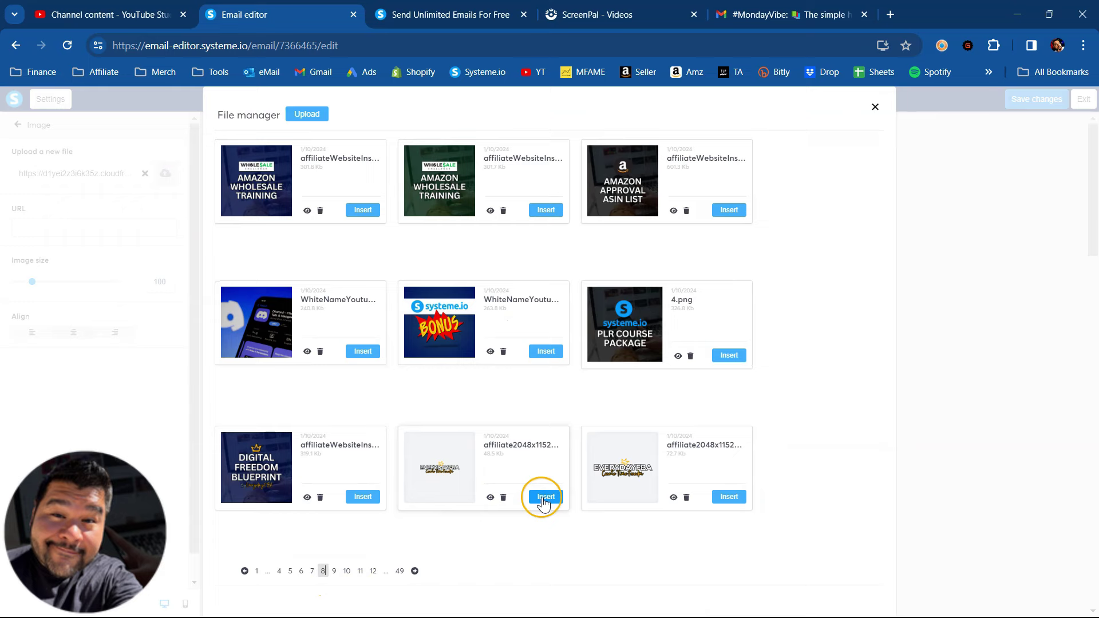
click(424, 180)
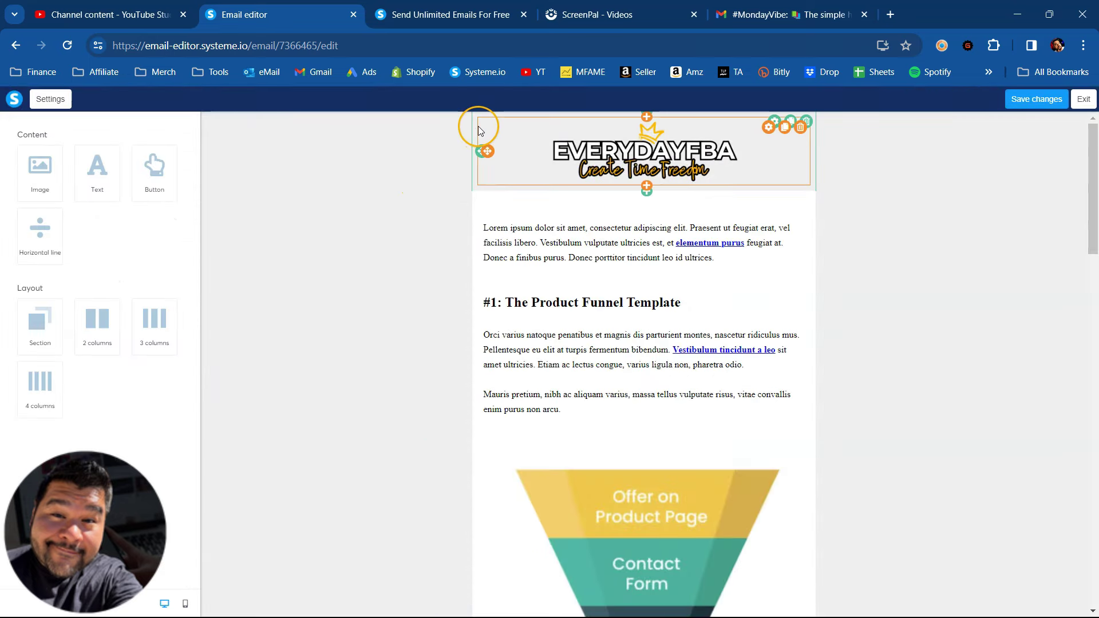
Set the header section's background colour to black
click(473, 126)
click(20, 224)
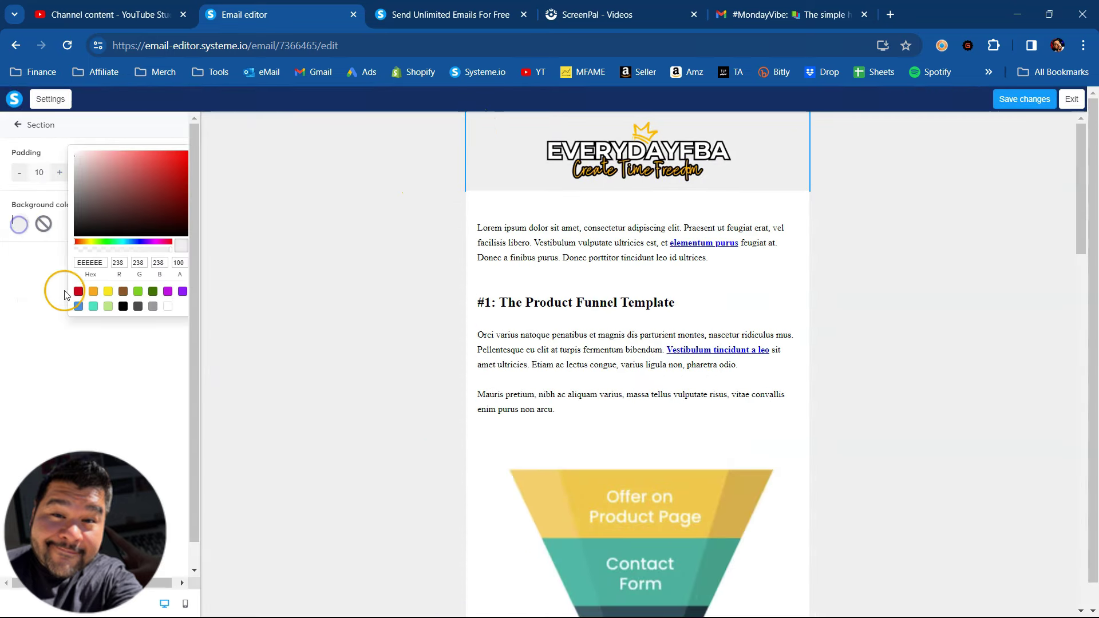
click(124, 306)
click(95, 391)
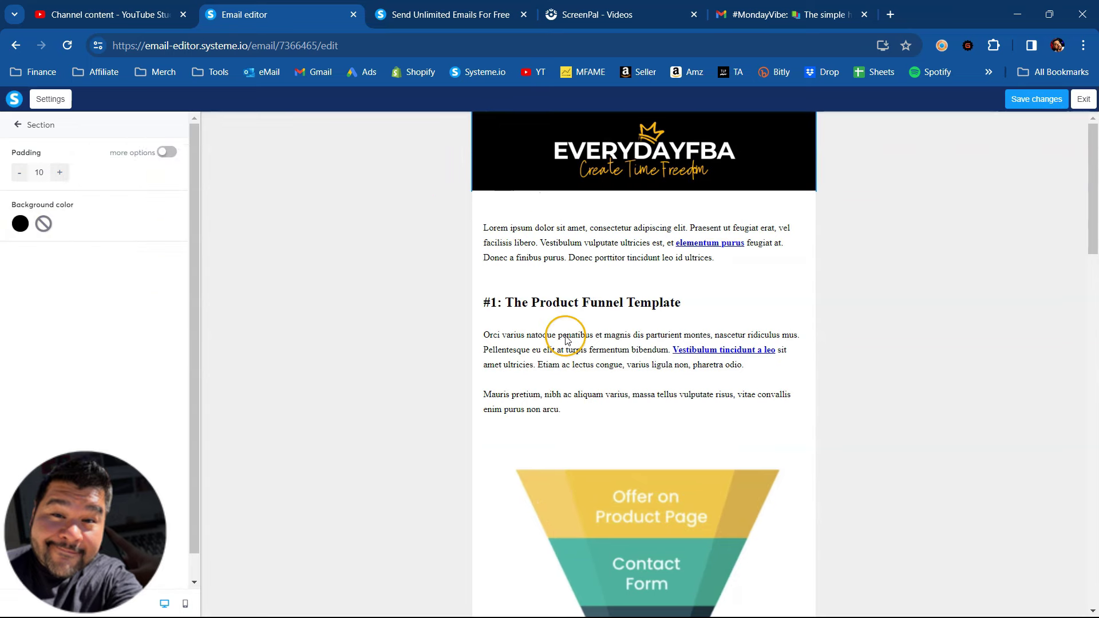
click(560, 359)
scroll(600, 260, down, 2)
click(767, 238)
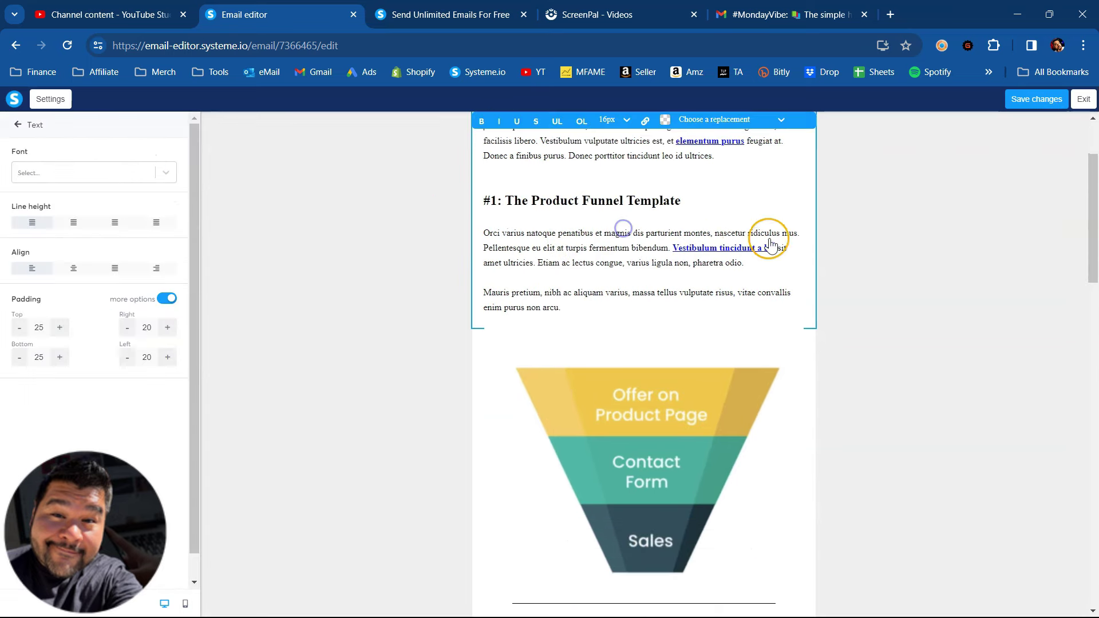
scroll(827, 255, up, 2)
click(830, 256)
Delete the old template body section below the header
mouse_move(809, 238)
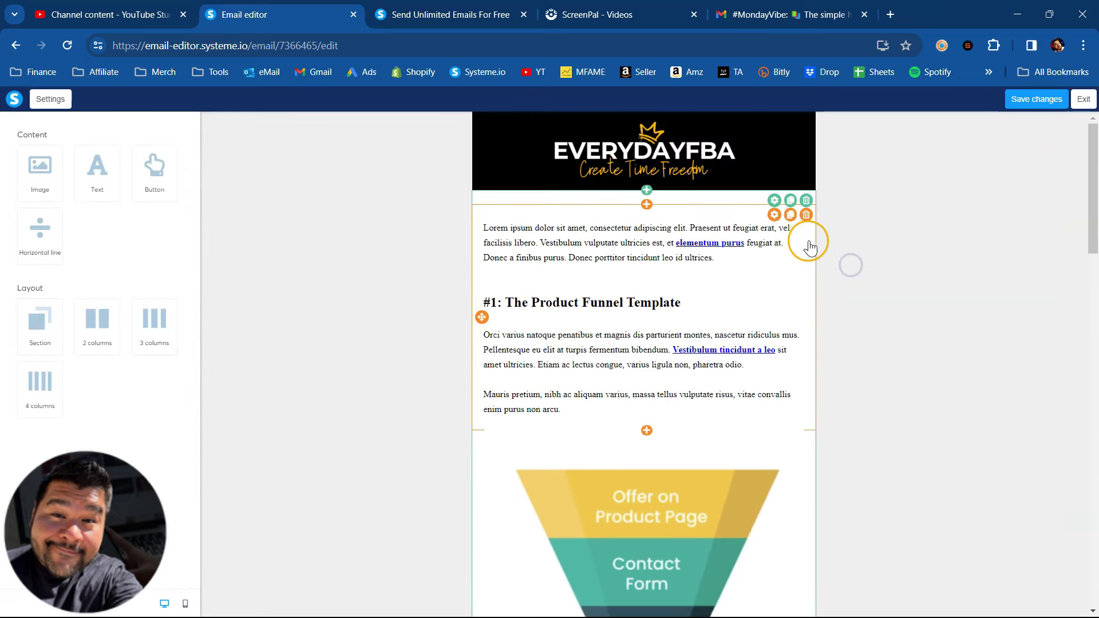
click(806, 201)
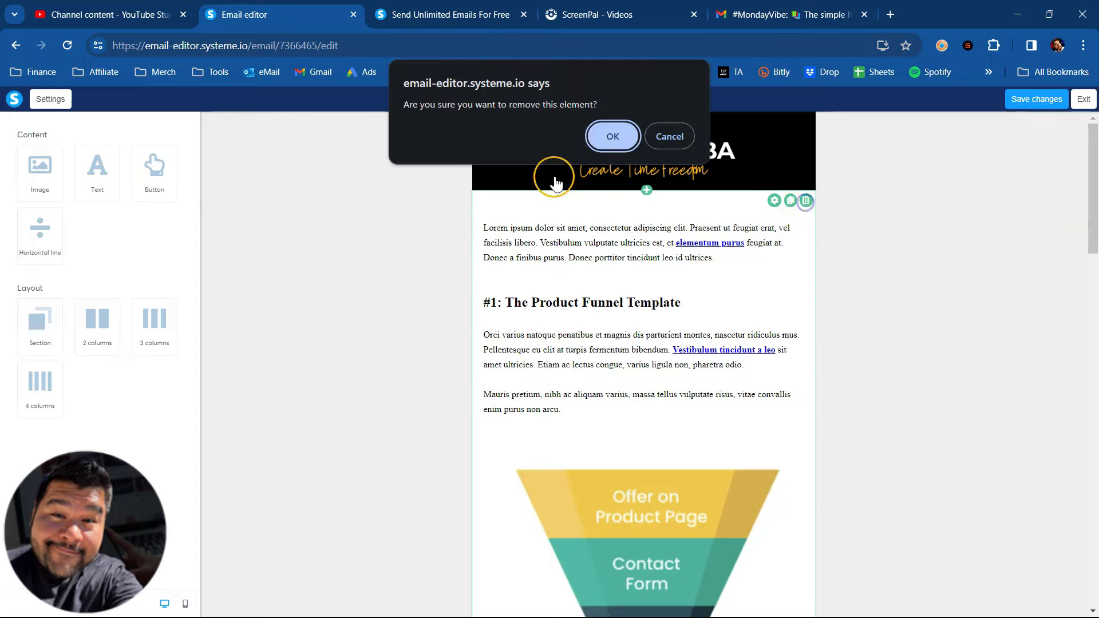
click(613, 138)
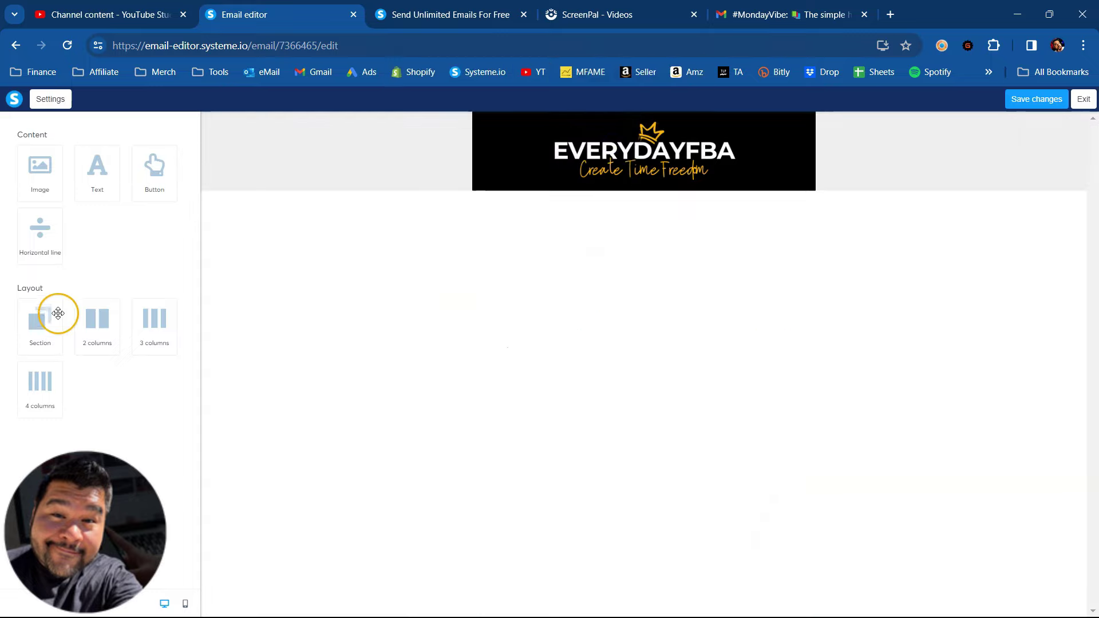
Add a new section holding a Lorem ipsum text block and an image placeholder
drag(58, 313, 515, 194)
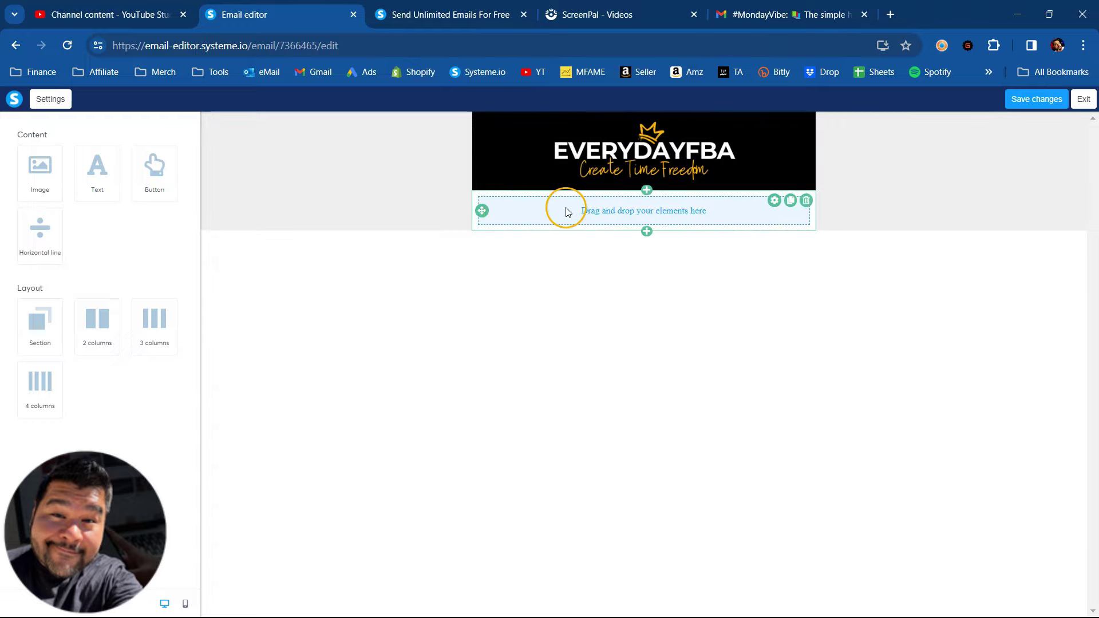
drag(109, 175, 563, 225)
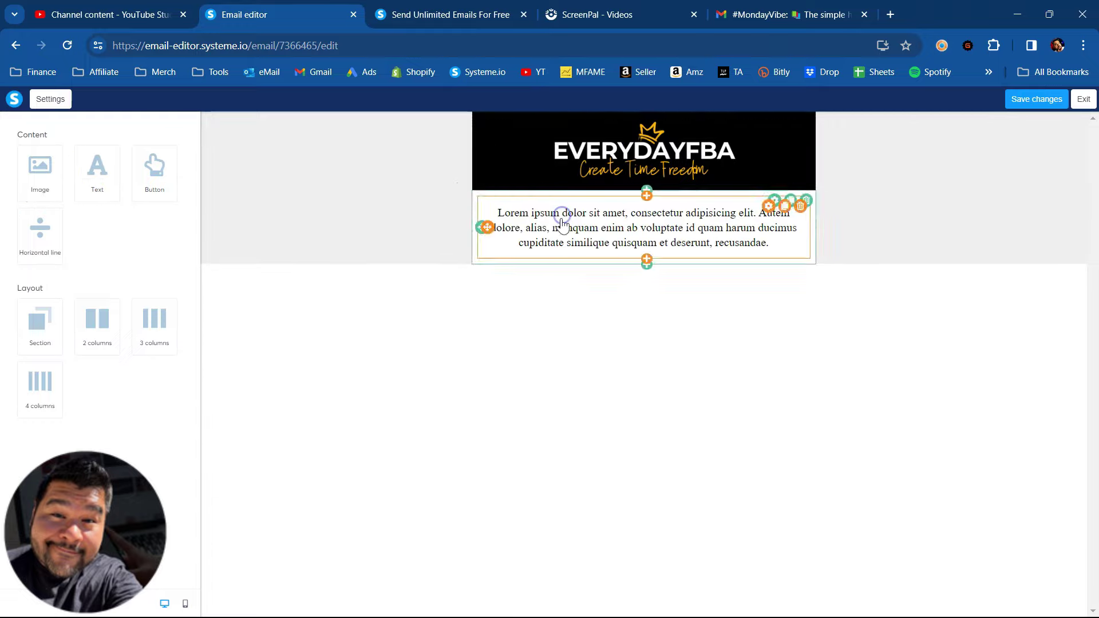
drag(35, 167, 651, 261)
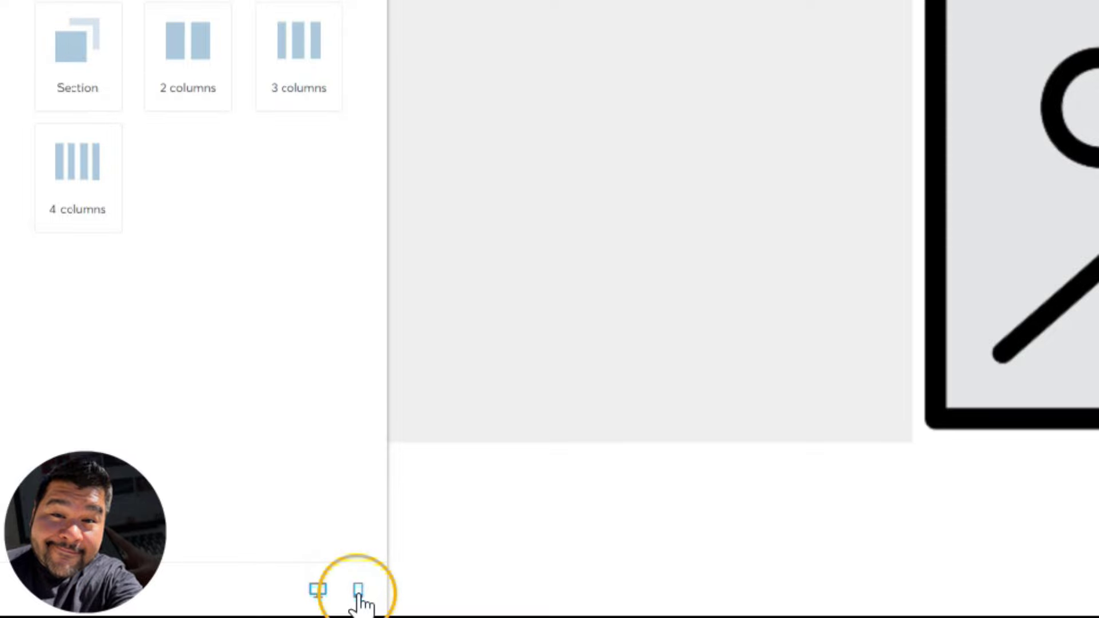
click(185, 604)
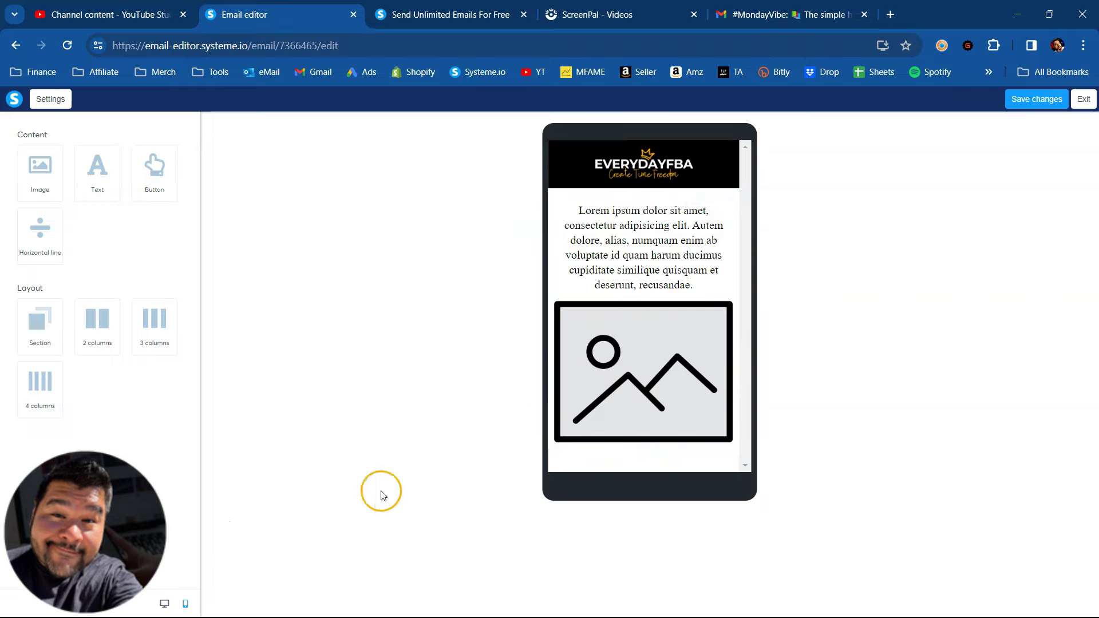
click(164, 603)
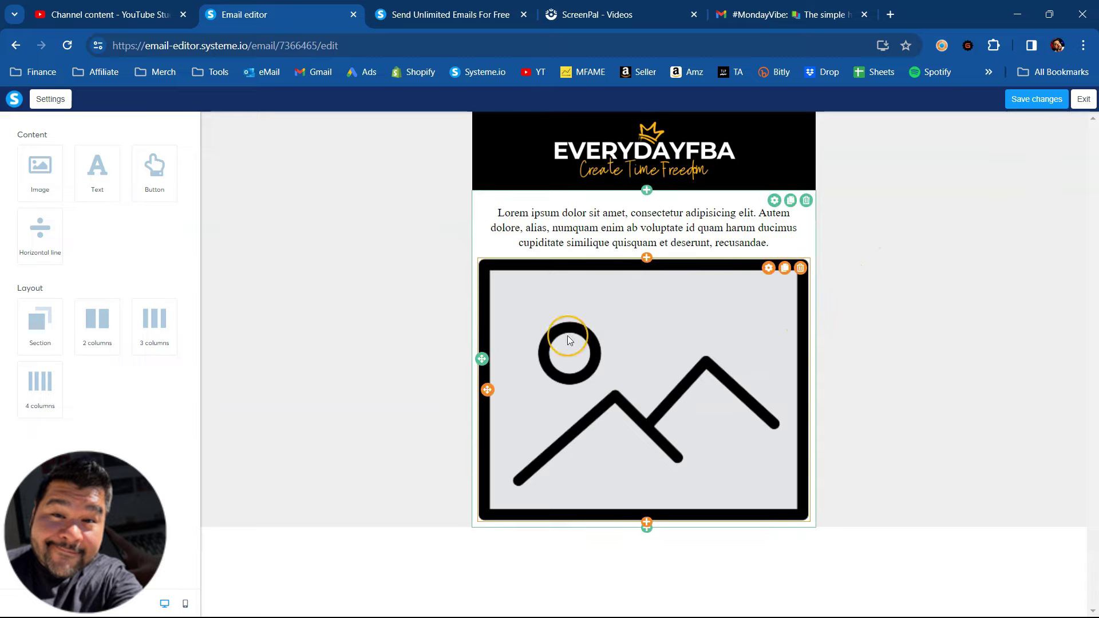
Add a button under the text labelled 'click here to get started'
drag(154, 172, 643, 241)
click(640, 271)
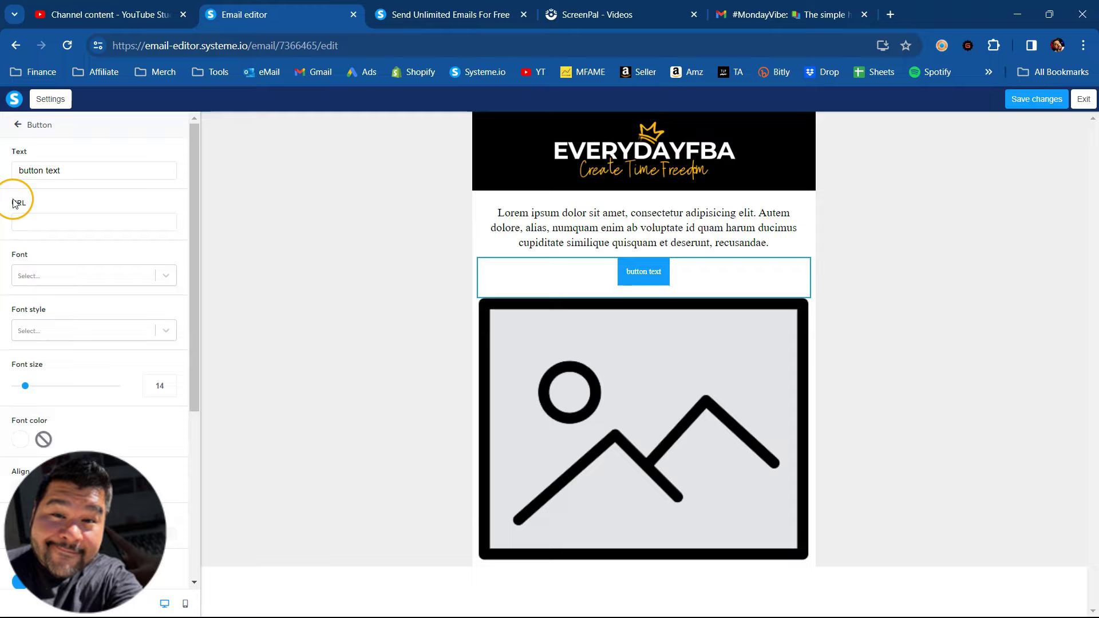
text(clic)
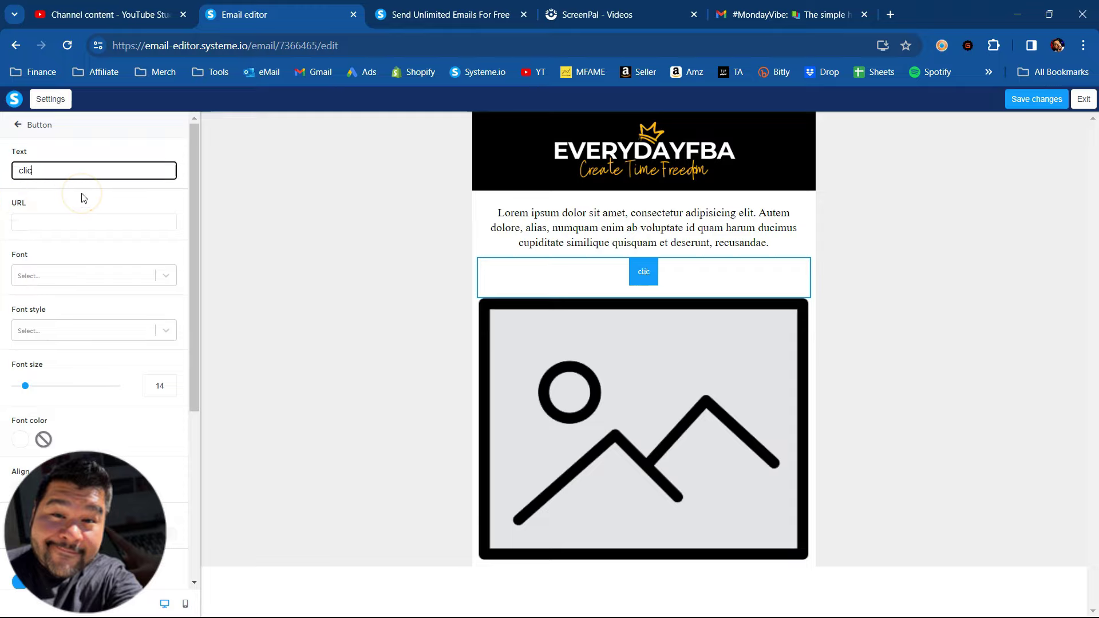
text(k here to get st)
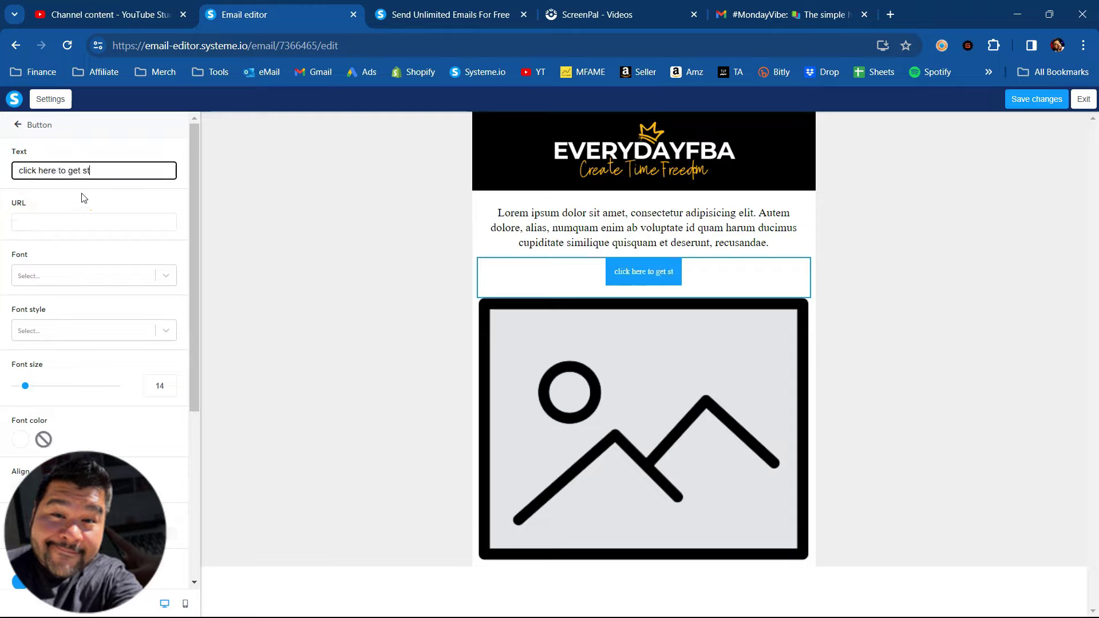
text(arted)
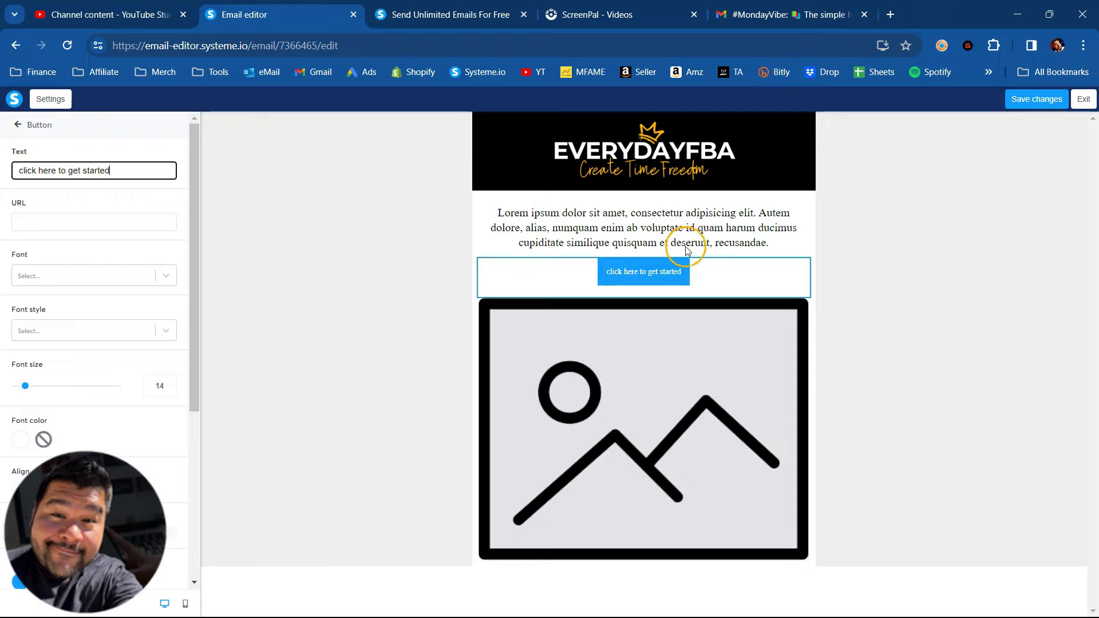
scroll(126, 312, down, 5)
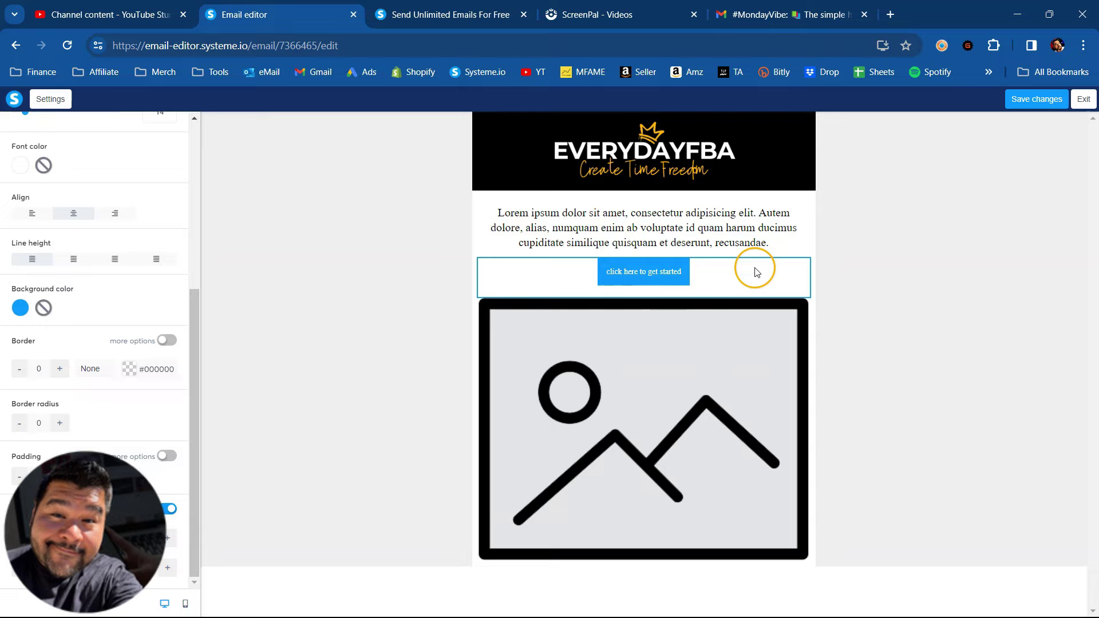
Check the mobile view, save the design changes and exit the designer
click(185, 604)
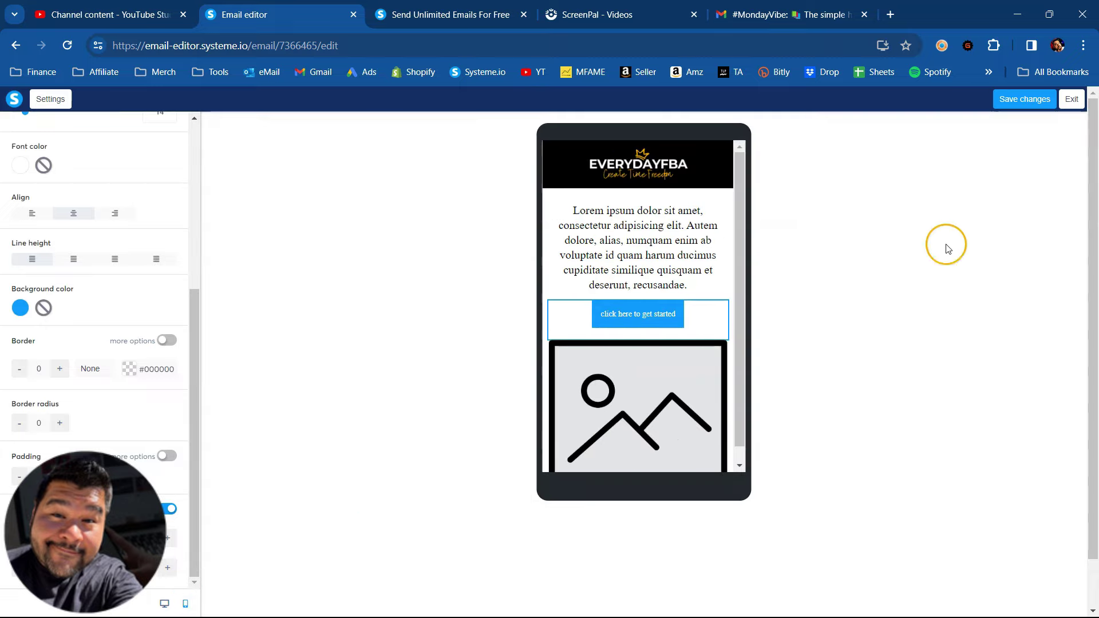
click(1029, 103)
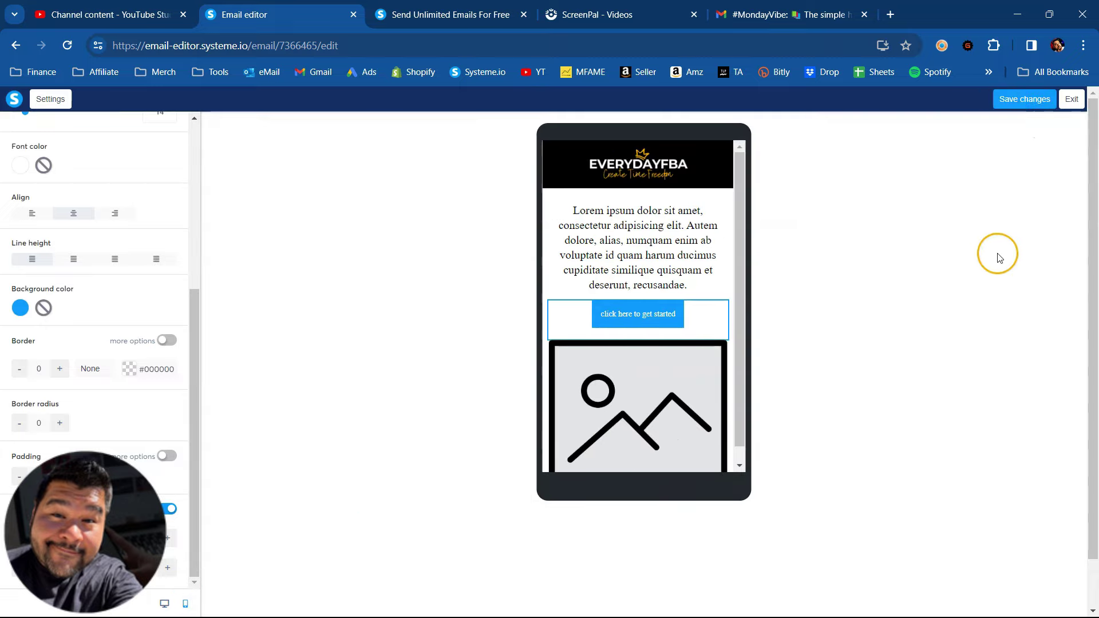
click(1066, 99)
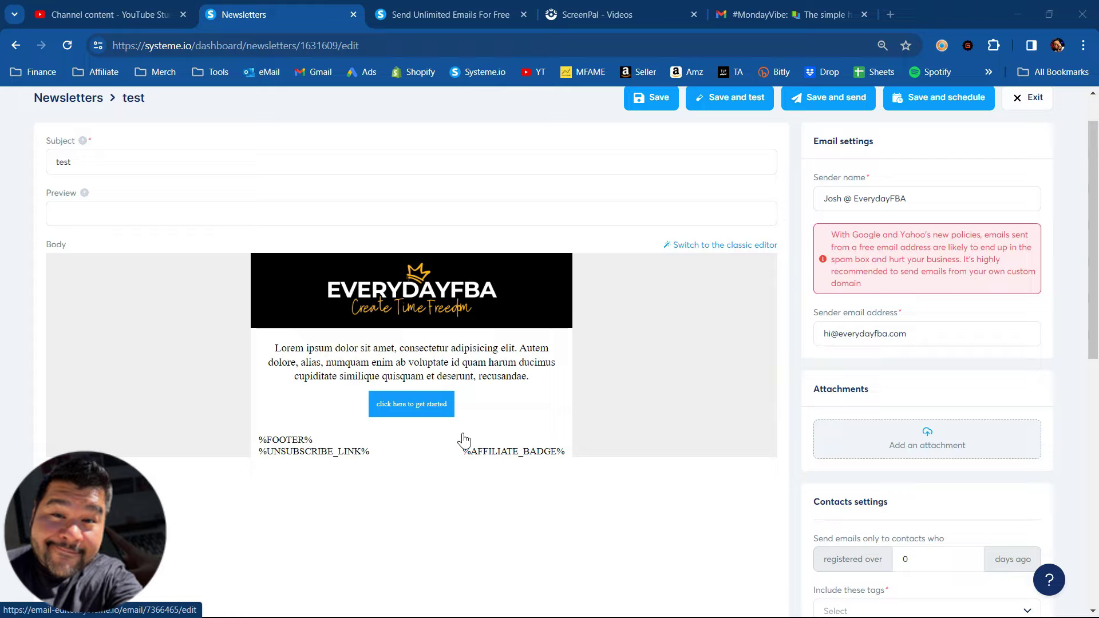
Switch the newsletter Body to the classic editor
click(502, 373)
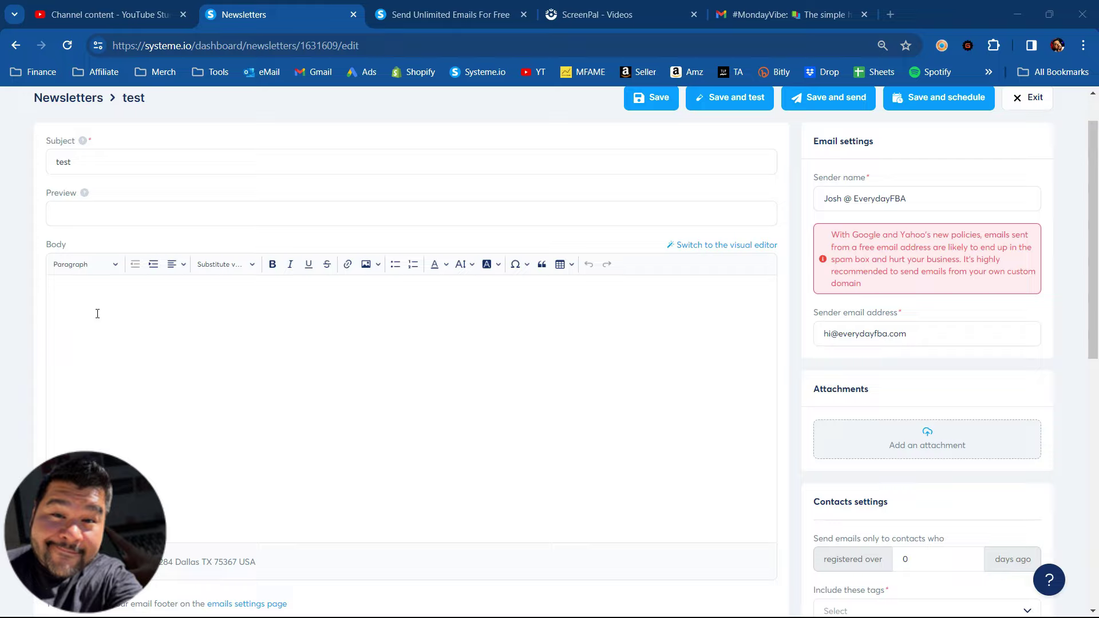
Paste subject 'Results or regrets???', preview 'Something weird is happening' and the body text from Notepad notes
click(98, 313)
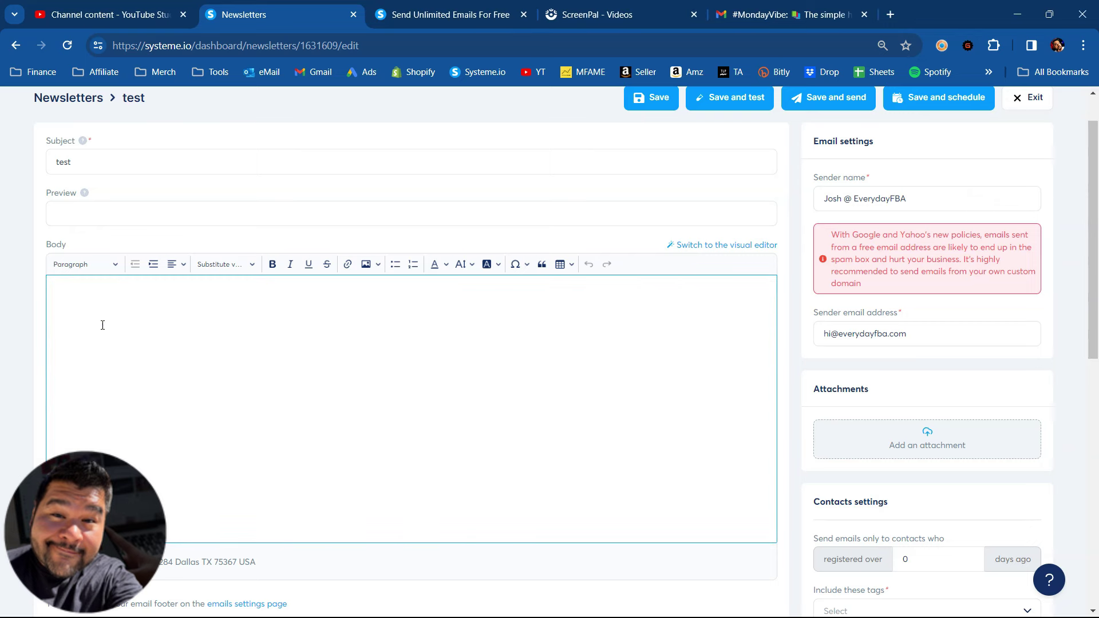
key(ctrl+shift+Tab)
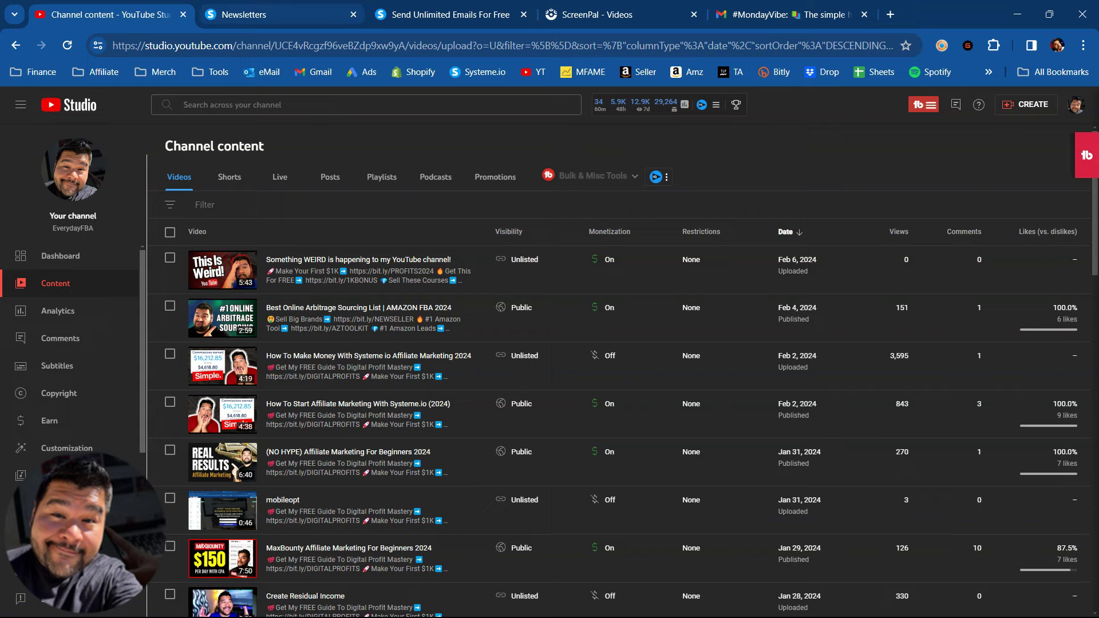
key(ctrl+Tab)
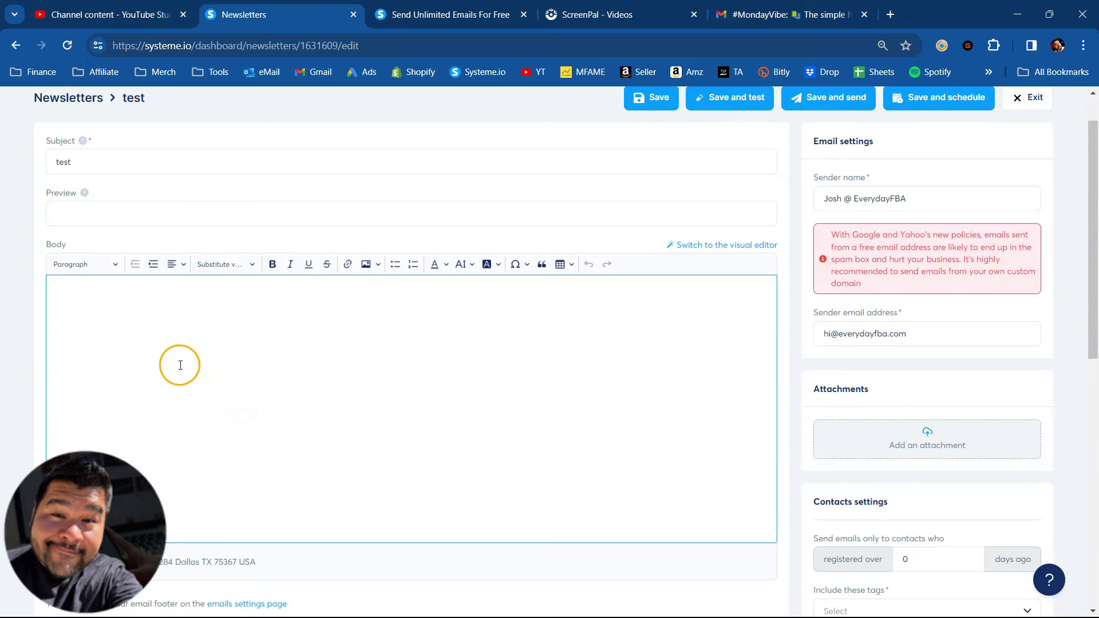
click(691, 599)
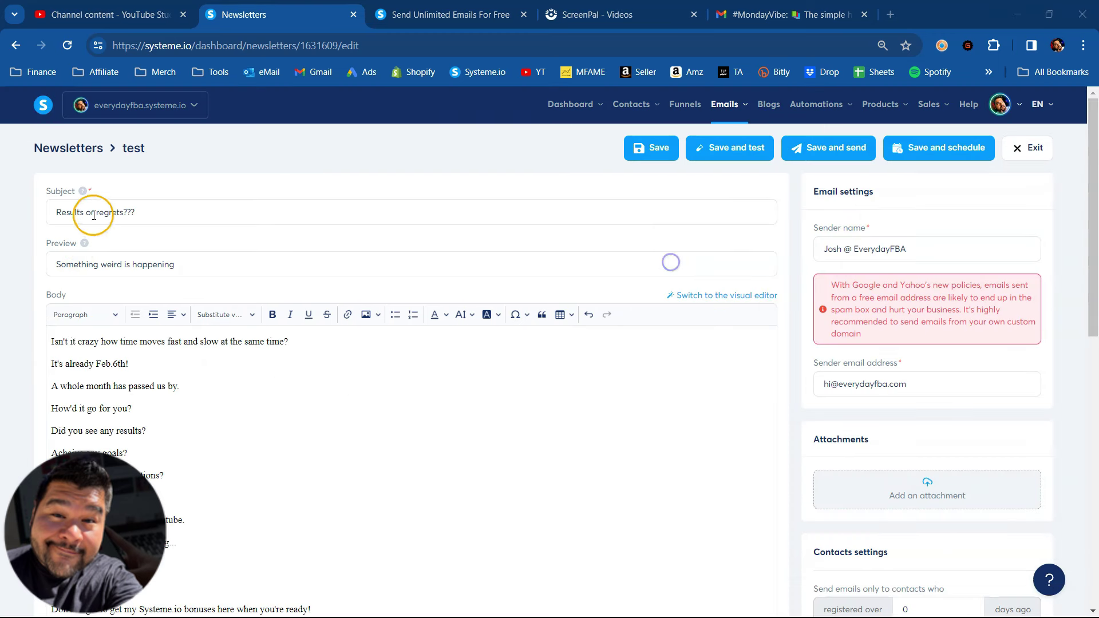
triple_click(95, 212)
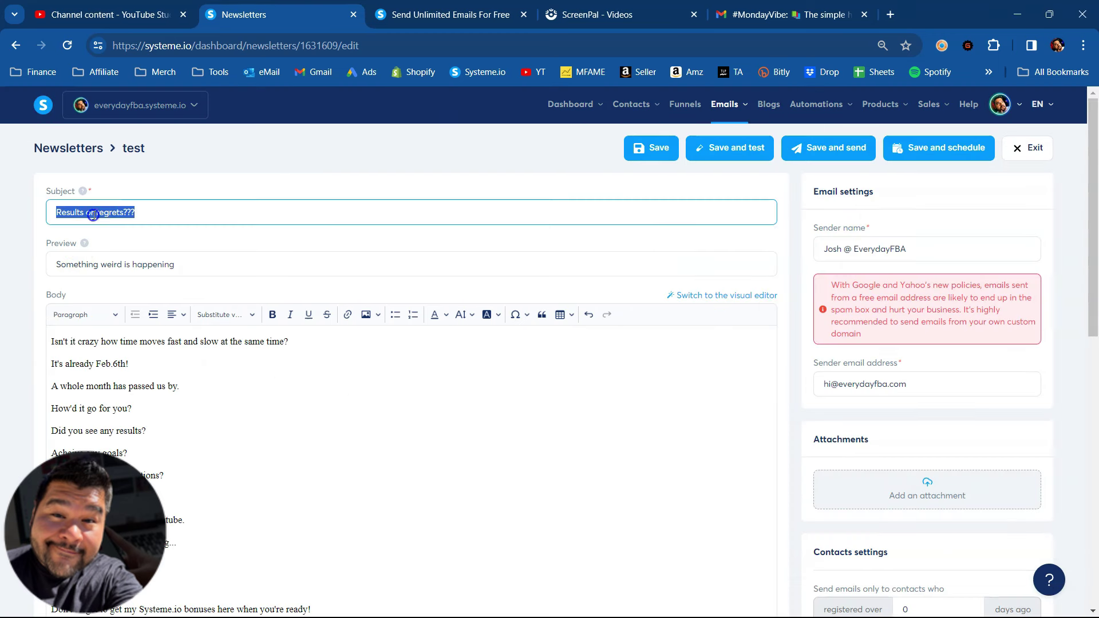
double_click(115, 264)
click(187, 416)
scroll(200, 426, down, 2)
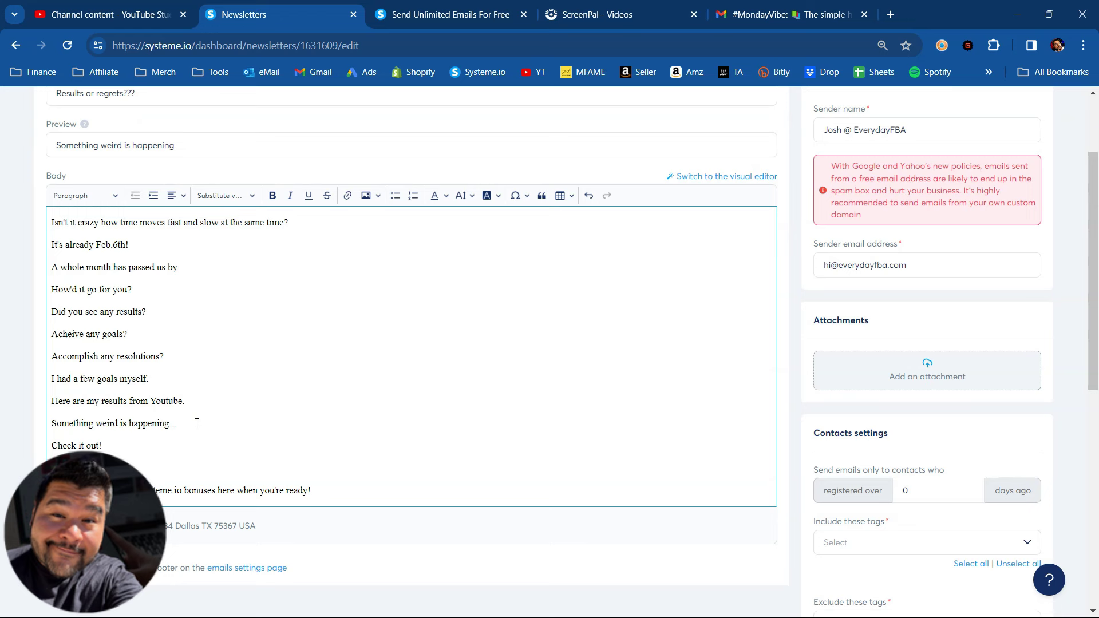
Link 'Here are my results from Youtube.' to the newest video's shareable link and bold it
click(114, 14)
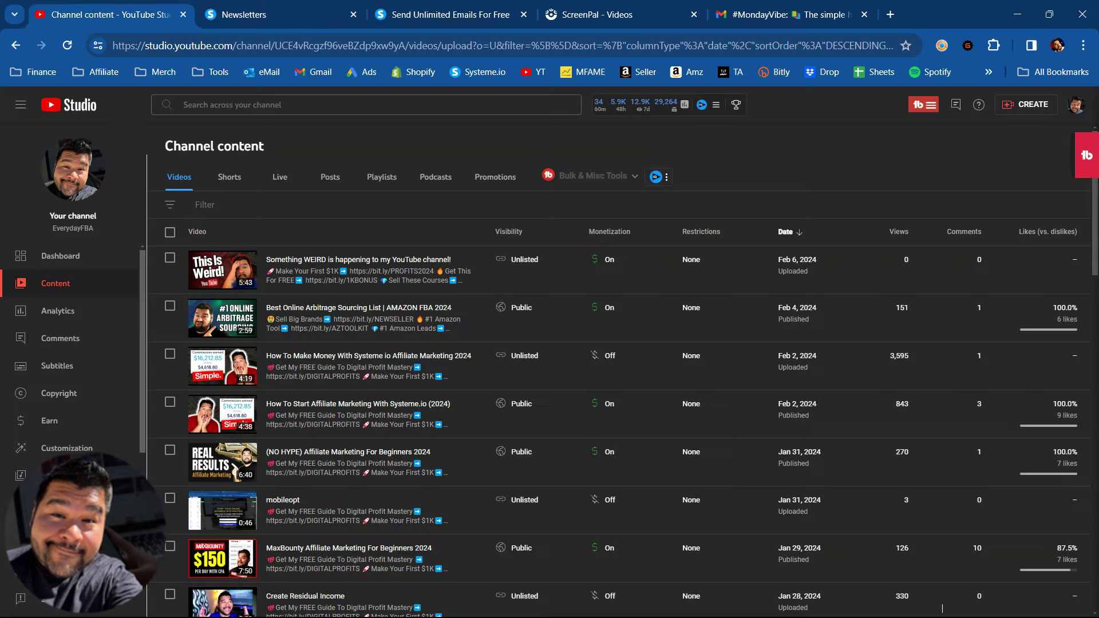
click(384, 281)
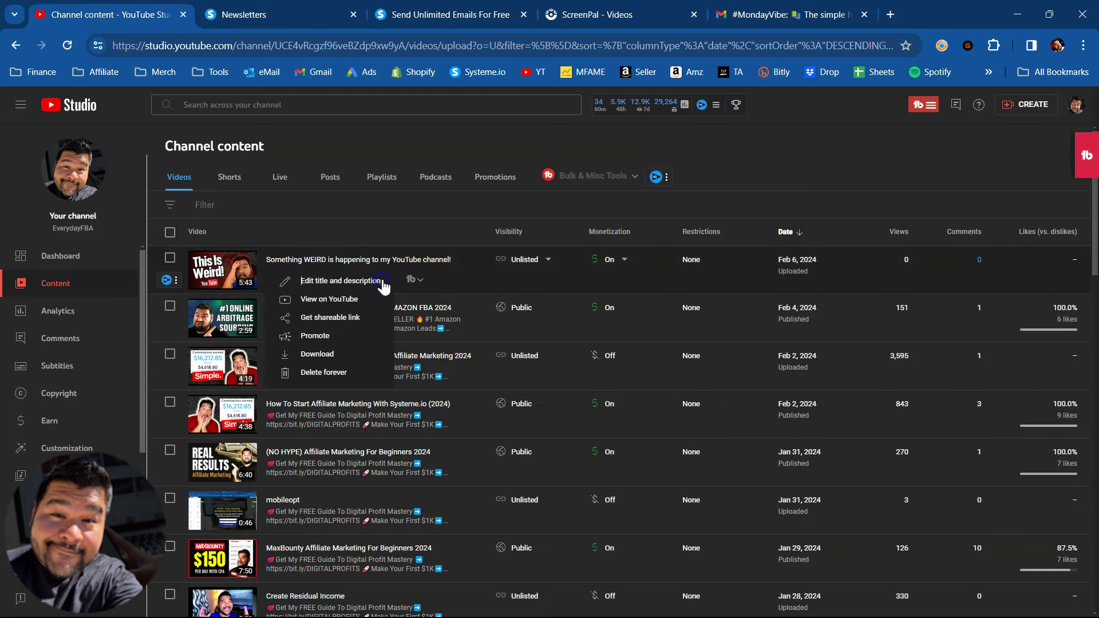
click(320, 317)
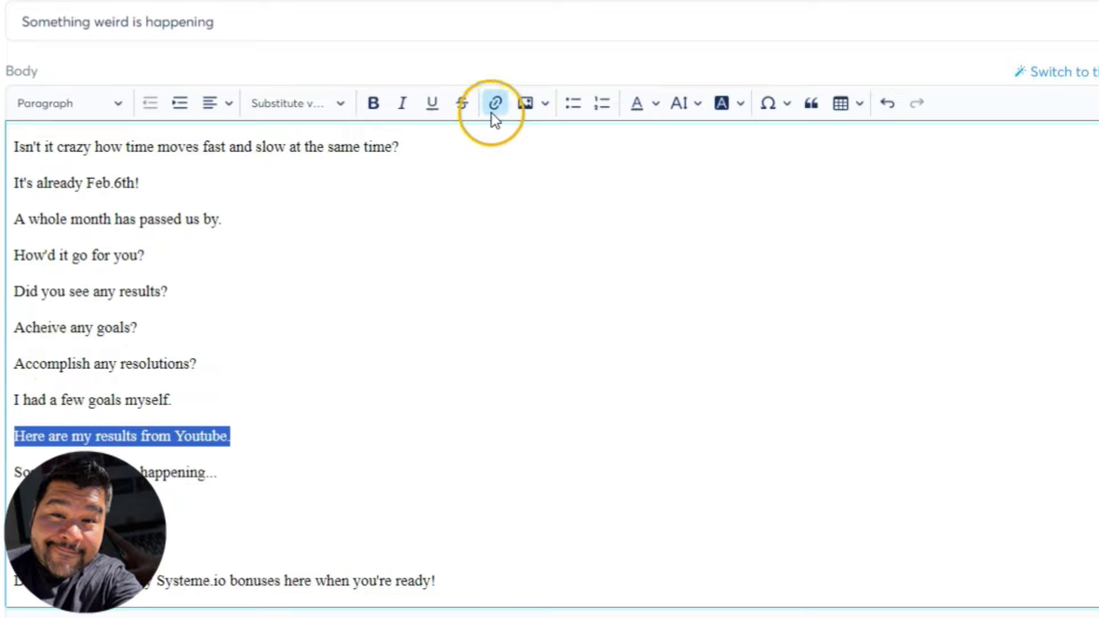
click(493, 115)
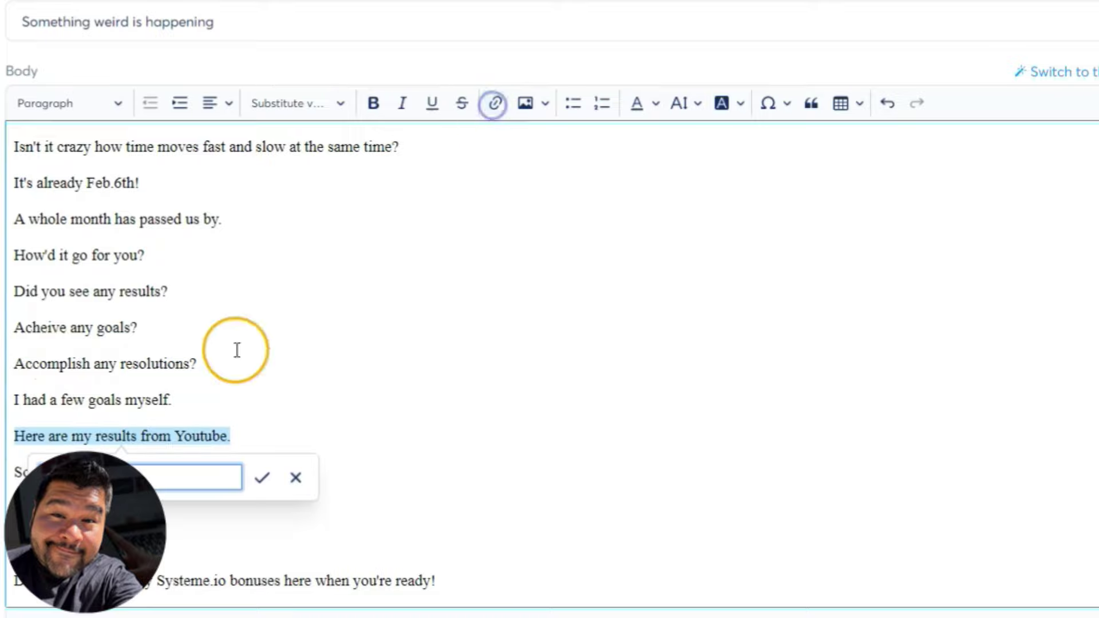
right_click(164, 476)
click(225, 177)
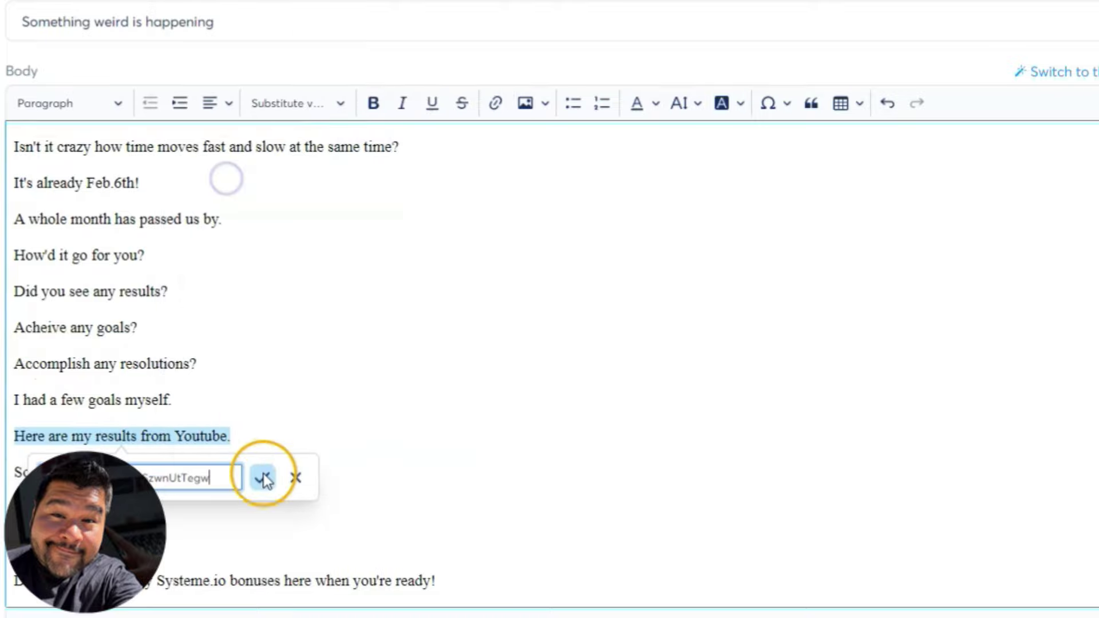
click(263, 473)
click(372, 103)
click(299, 451)
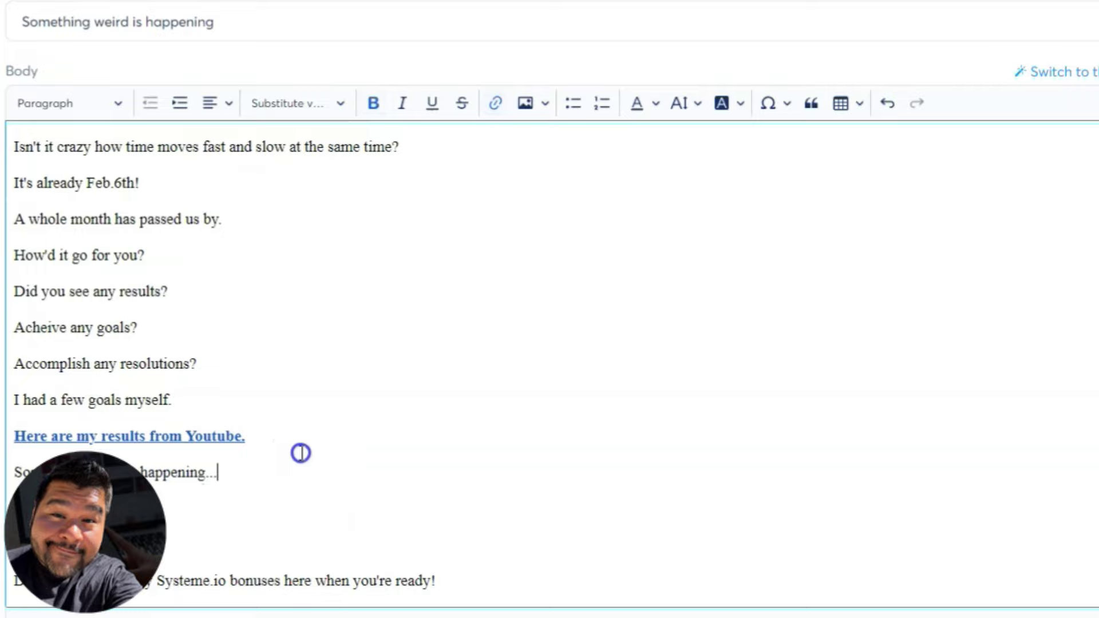
Link the bonuses line to bit.ly/1KBONUS, bold it, and add an empty line below
drag(16, 581, 467, 583)
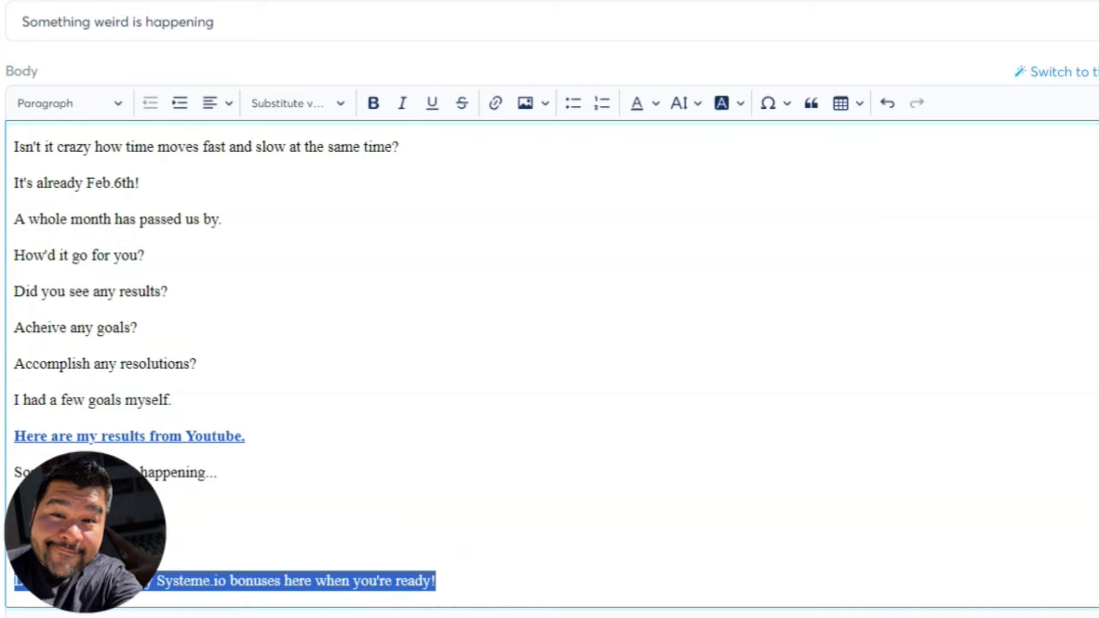
key(ctrl+k)
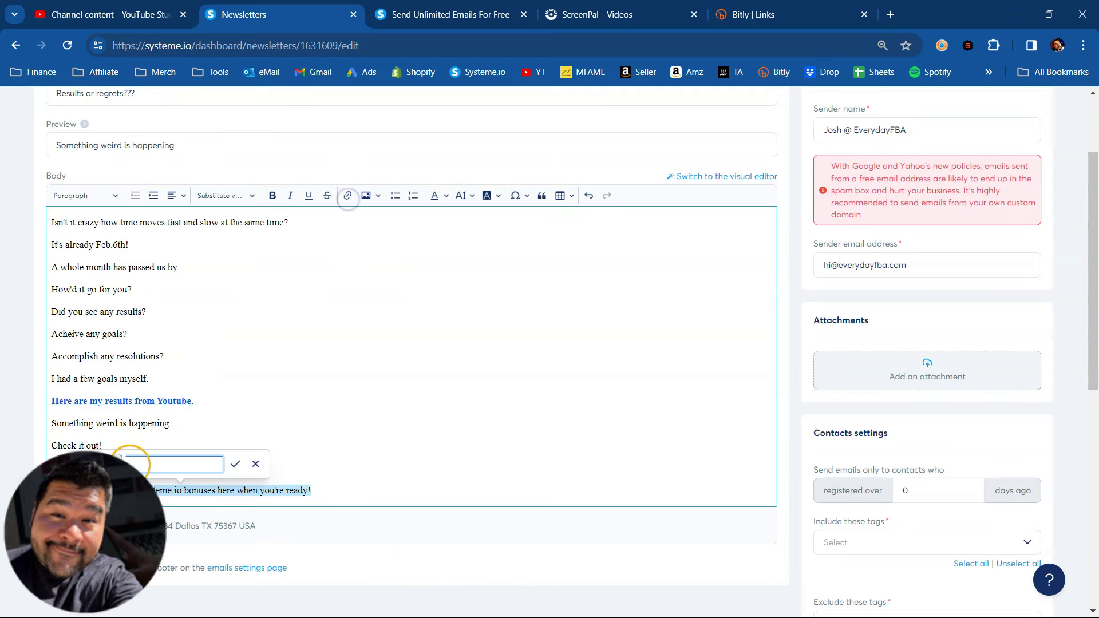
right_click(131, 463)
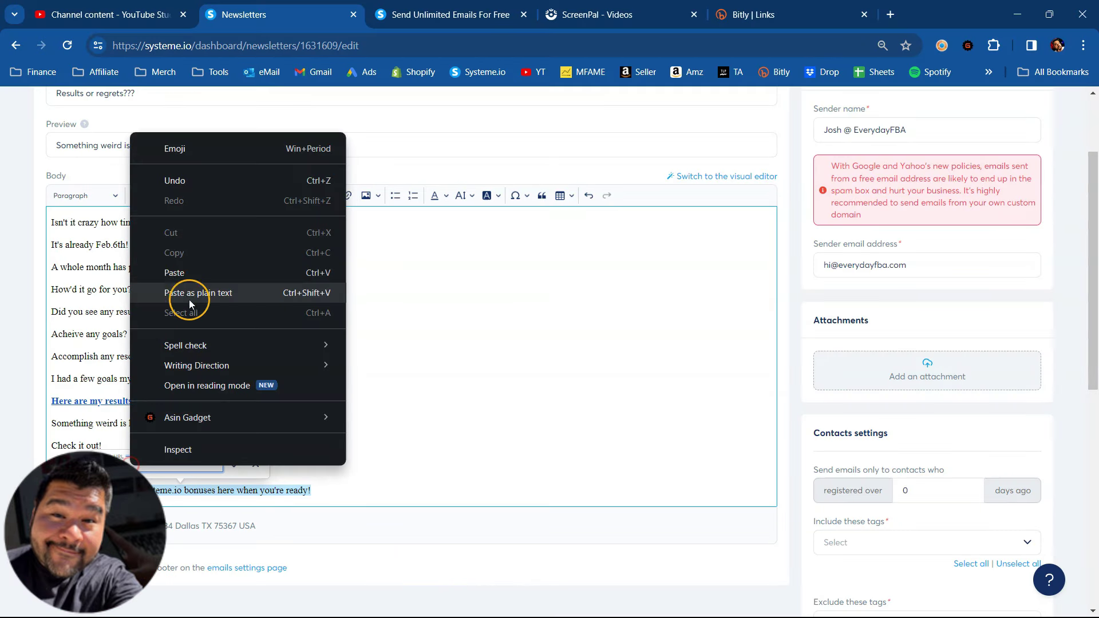
click(184, 267)
click(235, 465)
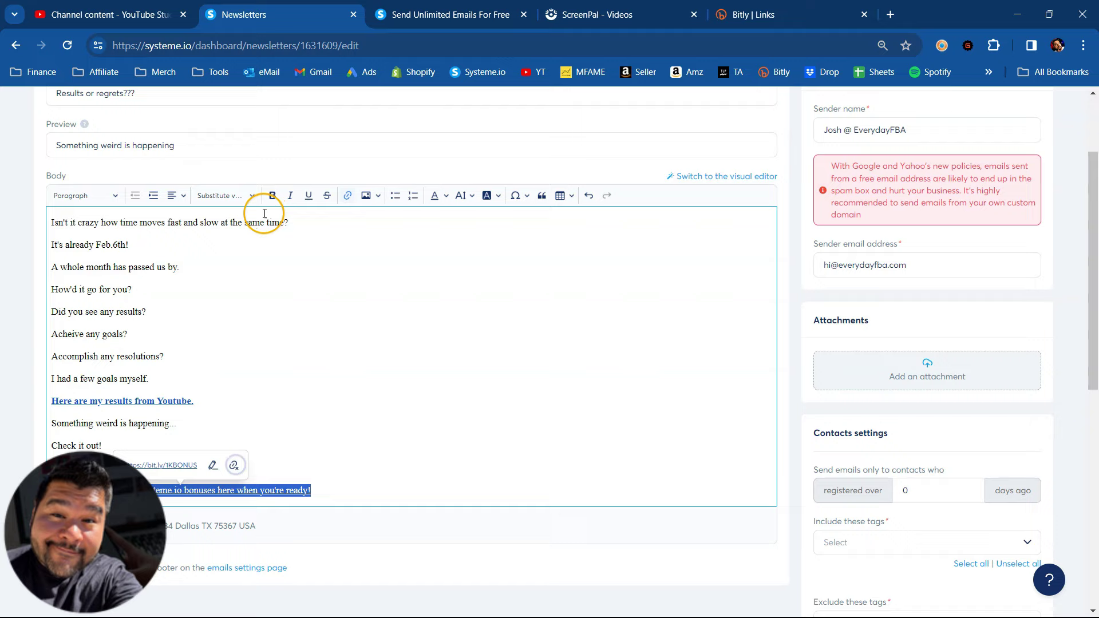
click(272, 195)
click(348, 446)
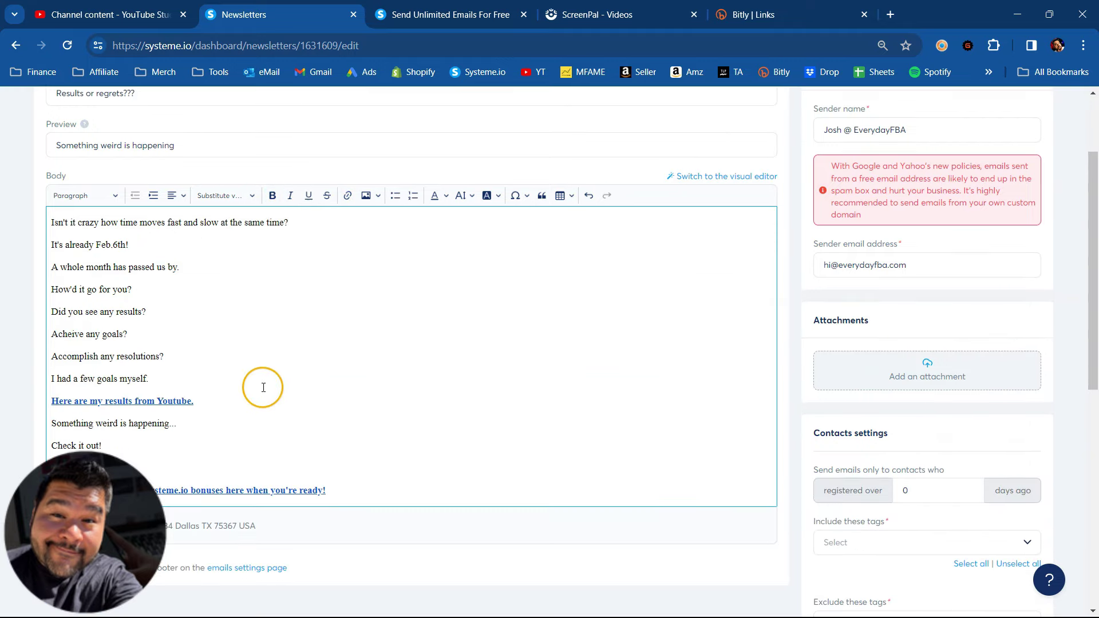
scroll(329, 422, down, 2)
click(346, 373)
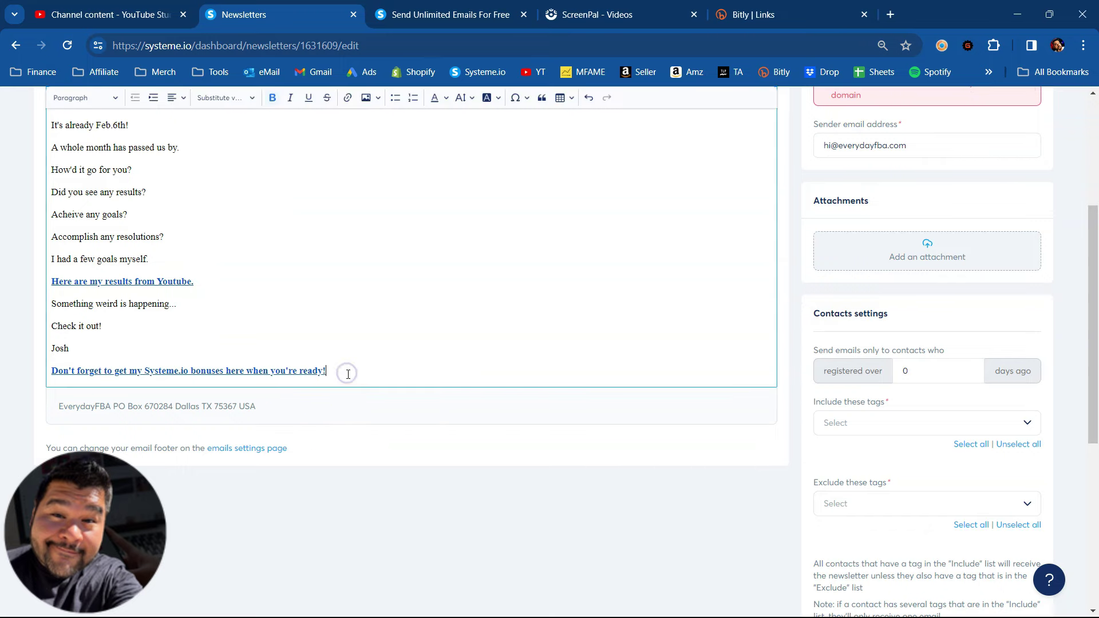
key(Return)
scroll(348, 374, up, 2)
Insert the 'This Is Weird!' thumbnail below the bonuses line and left-align it
click(369, 234)
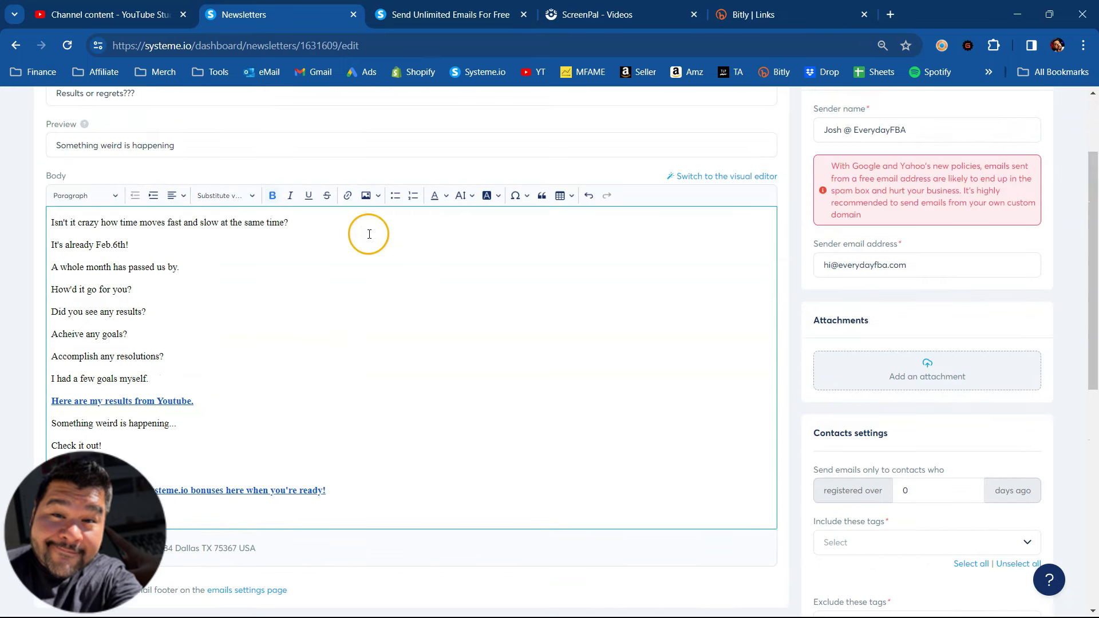
click(368, 197)
click(161, 165)
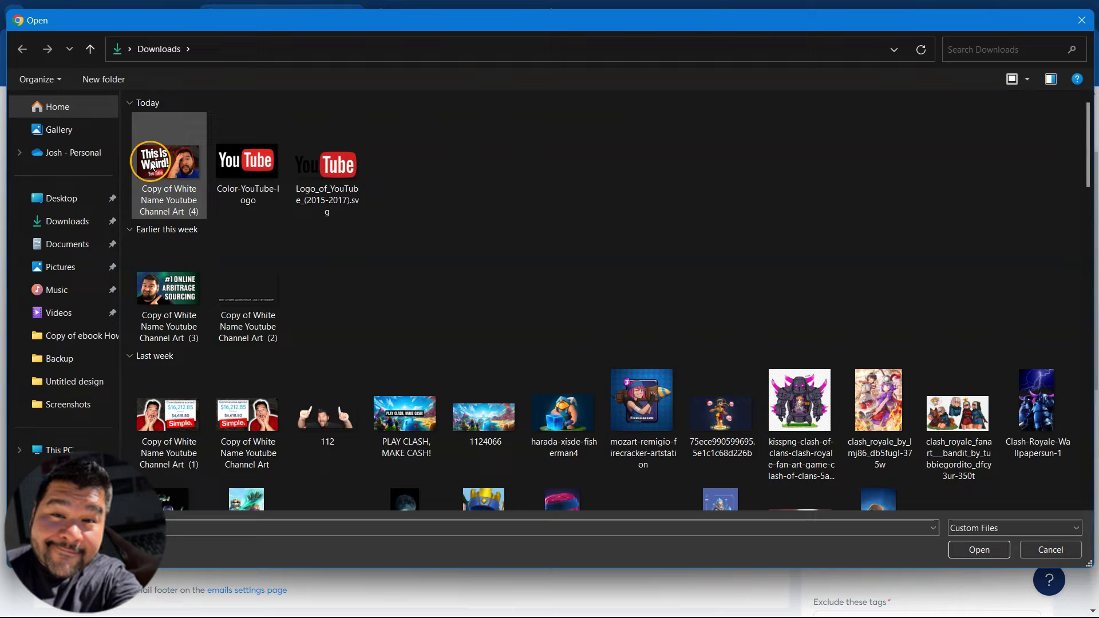
double_click(161, 165)
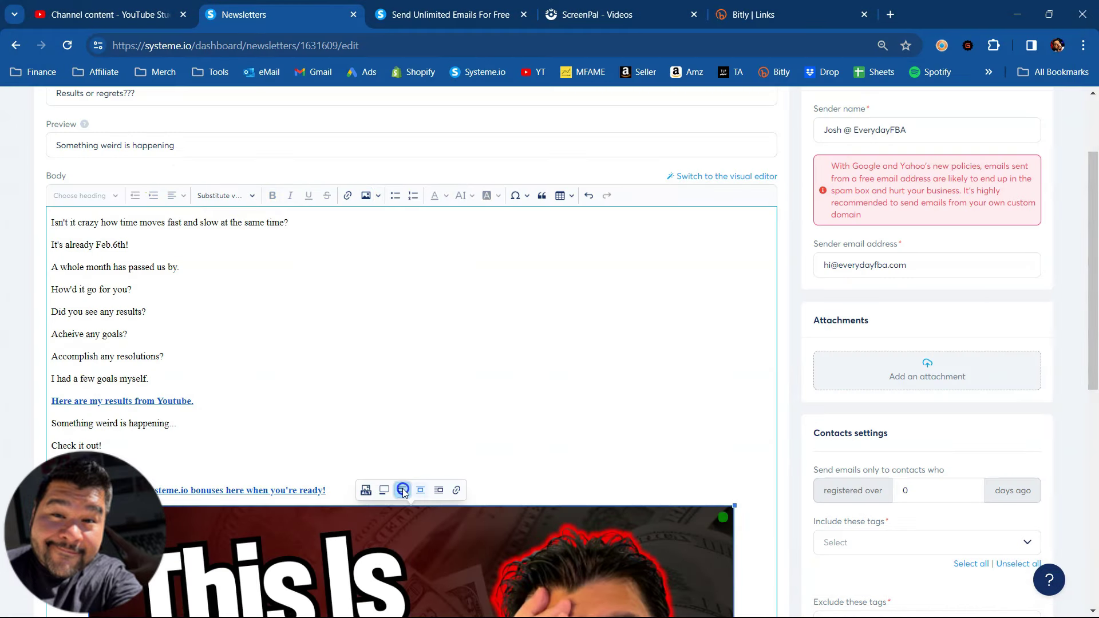
click(403, 489)
scroll(417, 379, down, 6)
scroll(416, 379, up, 2)
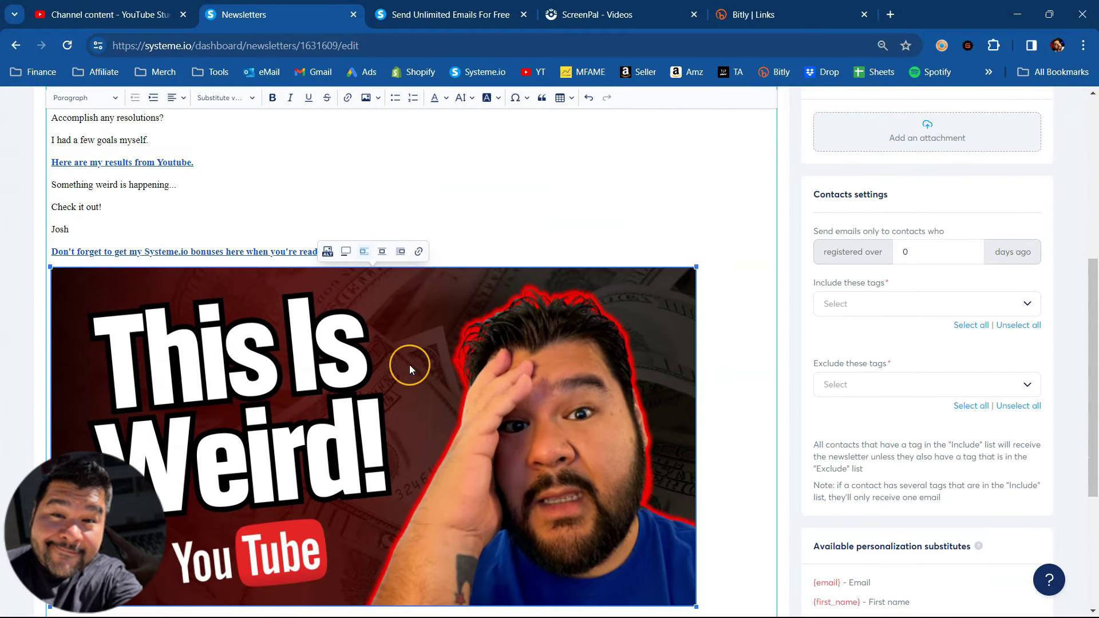
Link the thumbnail, then save the newsletter and send a test email to the sender address
click(418, 252)
right_click(342, 244)
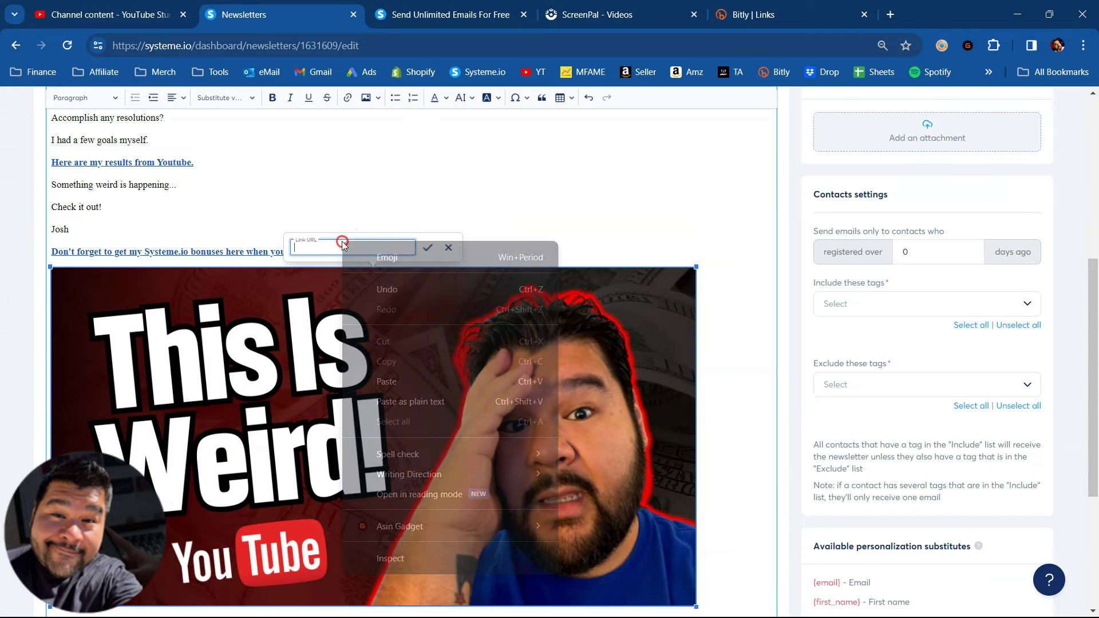
click(387, 380)
key(Return)
scroll(426, 439, up, 6)
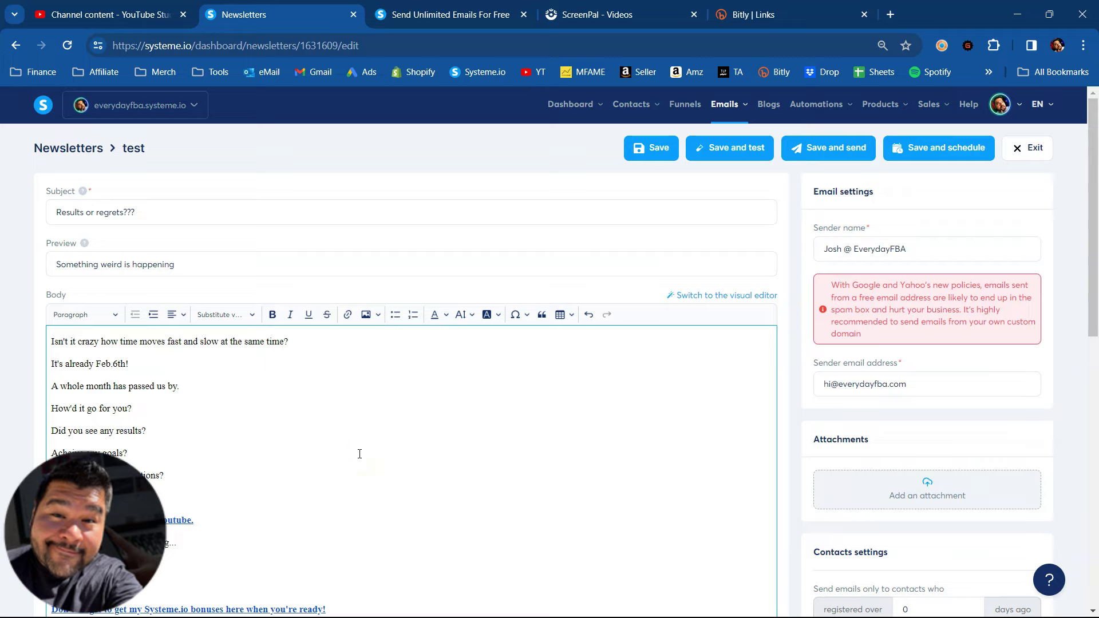
click(737, 152)
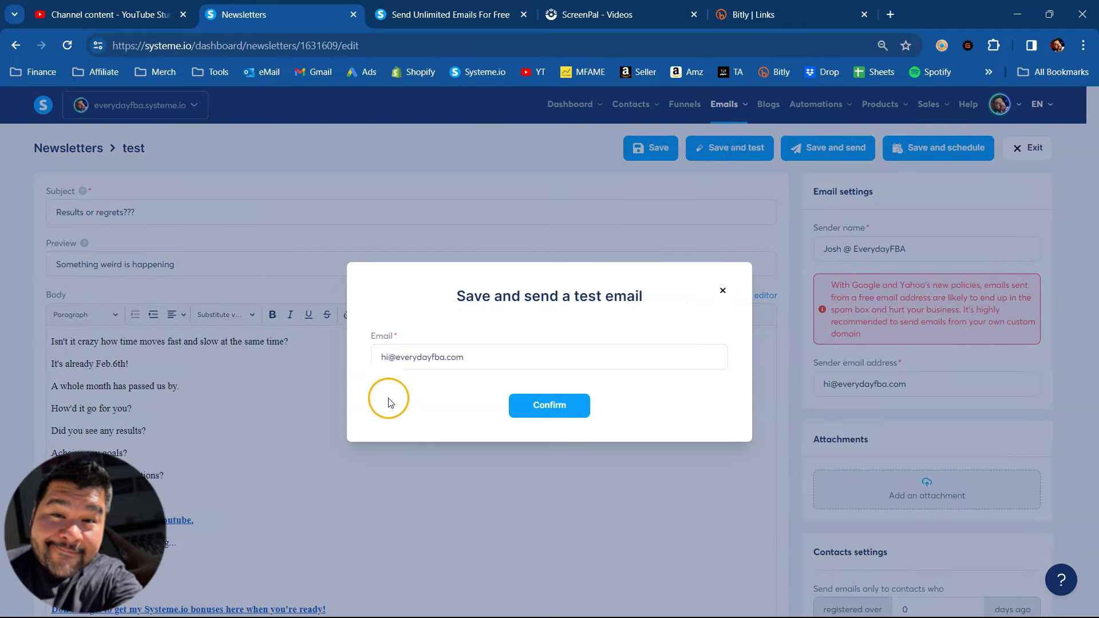
click(551, 407)
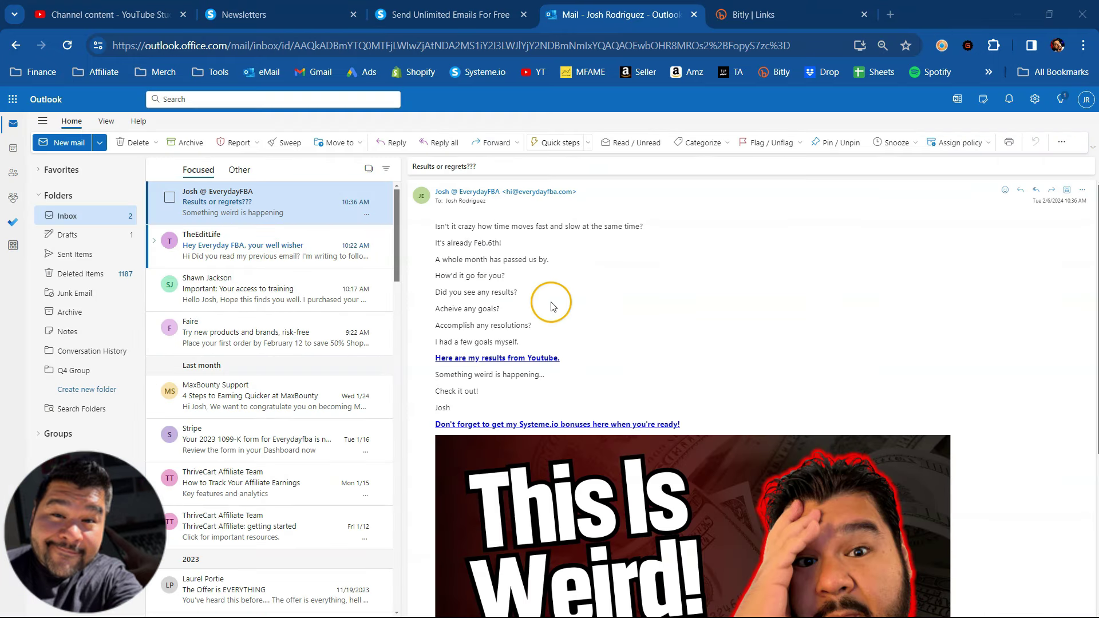
scroll(598, 395, down, 2)
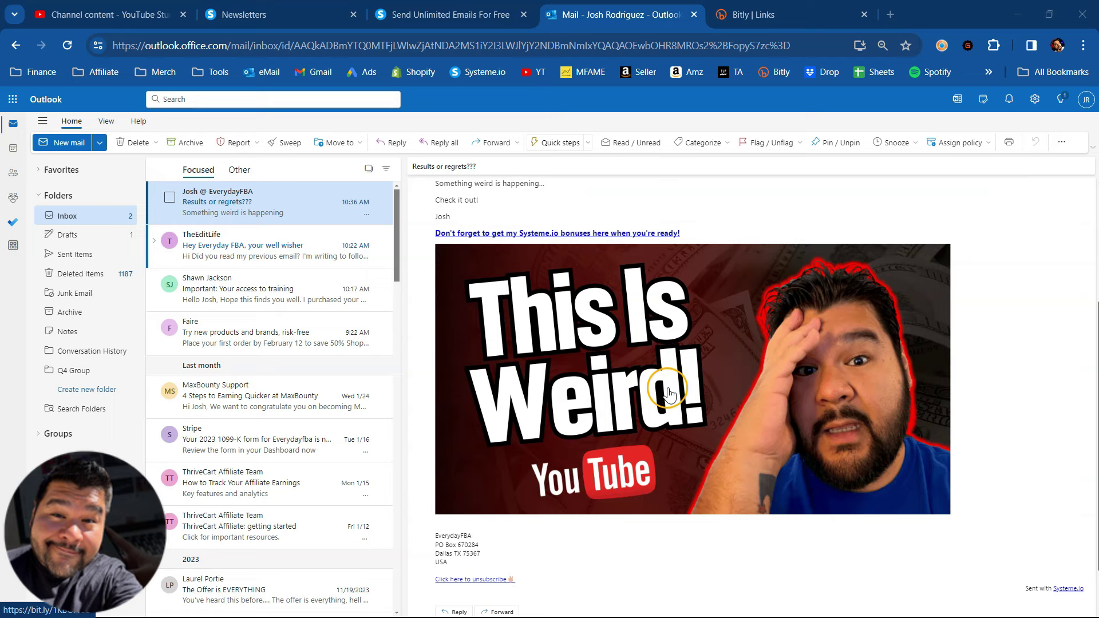
double_click(285, 204)
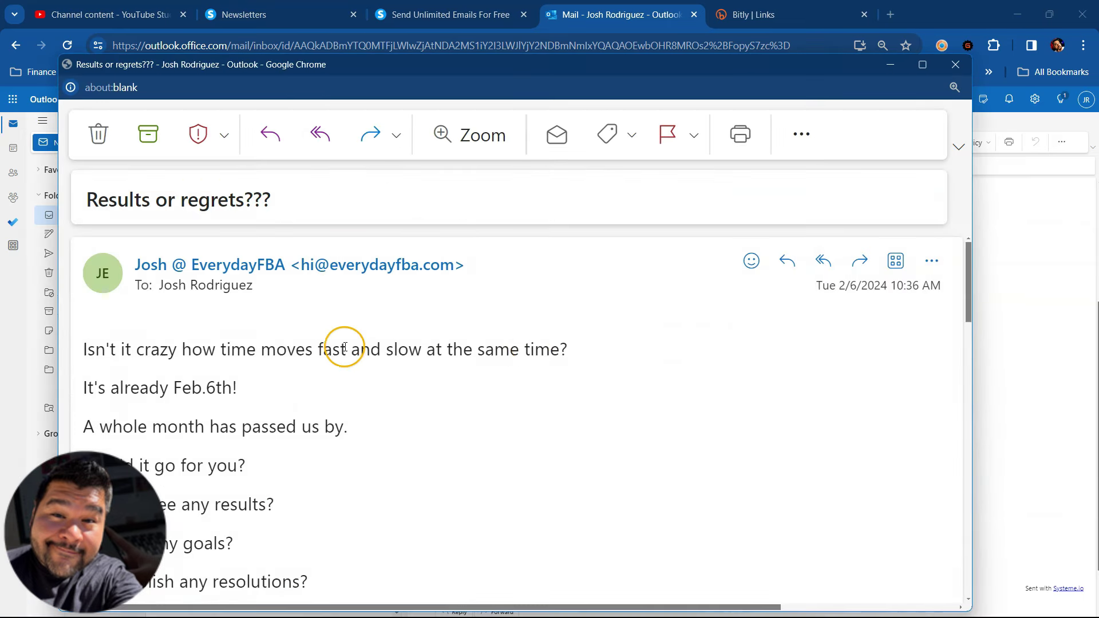
scroll(346, 347, down, 6)
scroll(347, 347, down, 5)
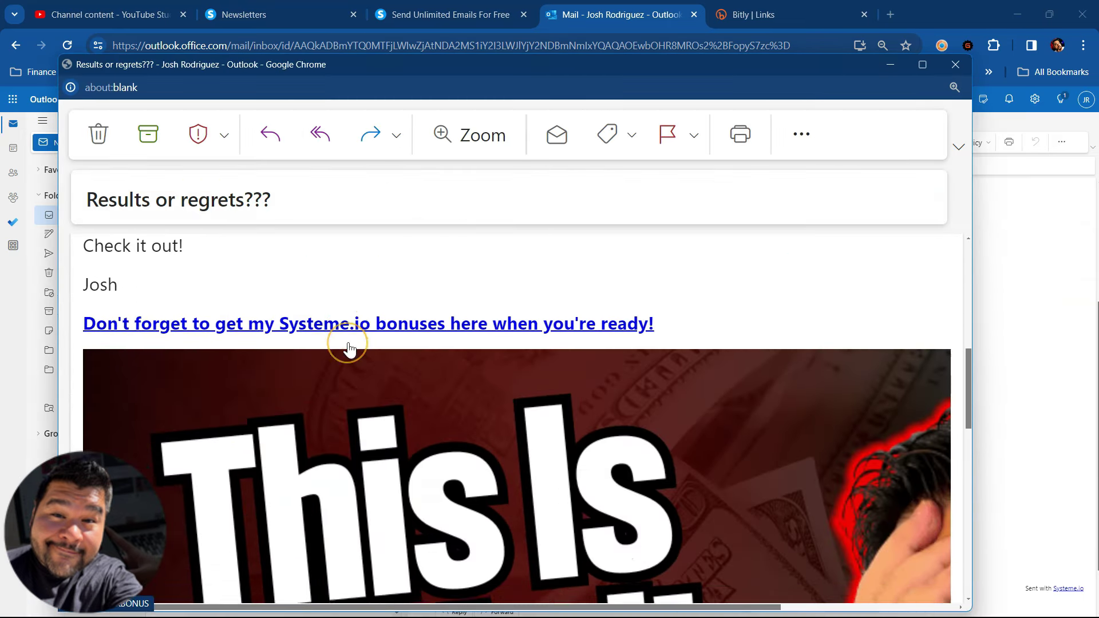
scroll(348, 349, up, 5)
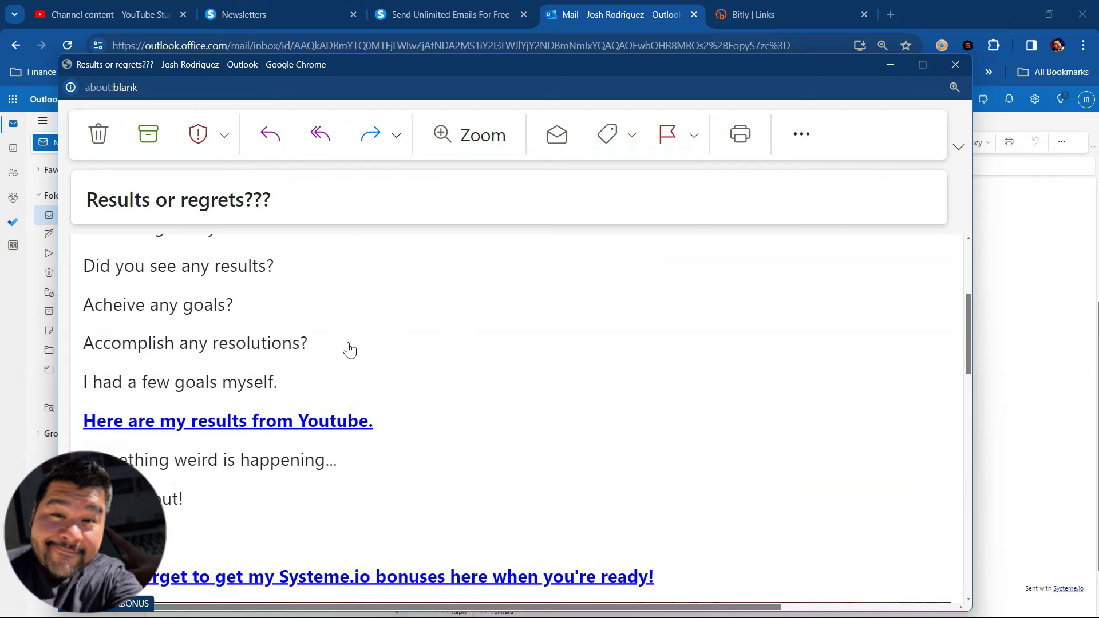
scroll(349, 346, up, 4)
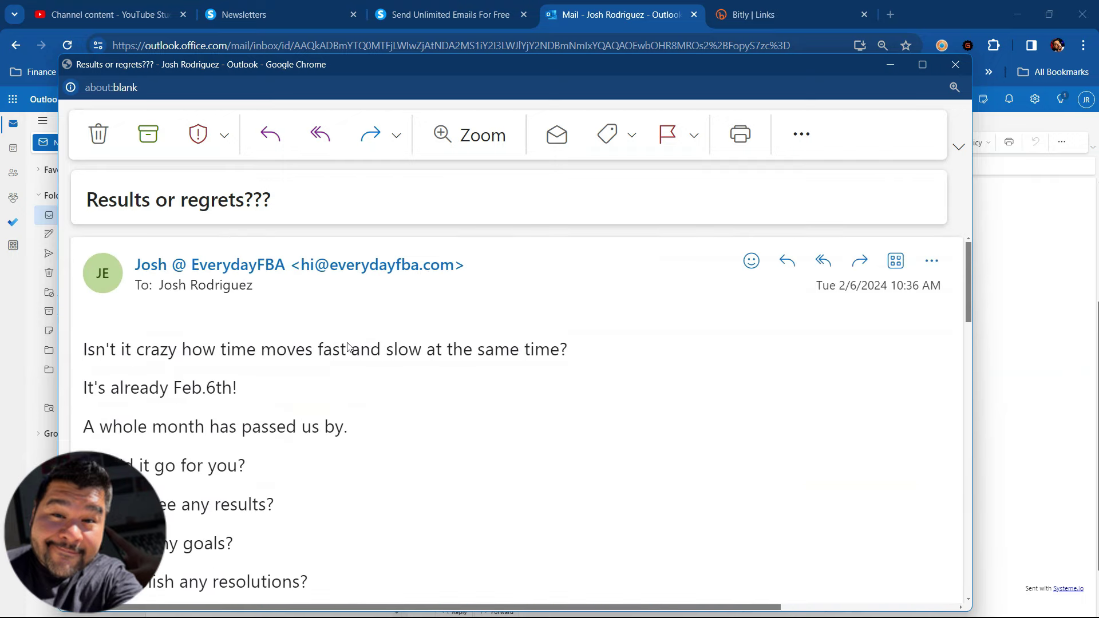
click(954, 65)
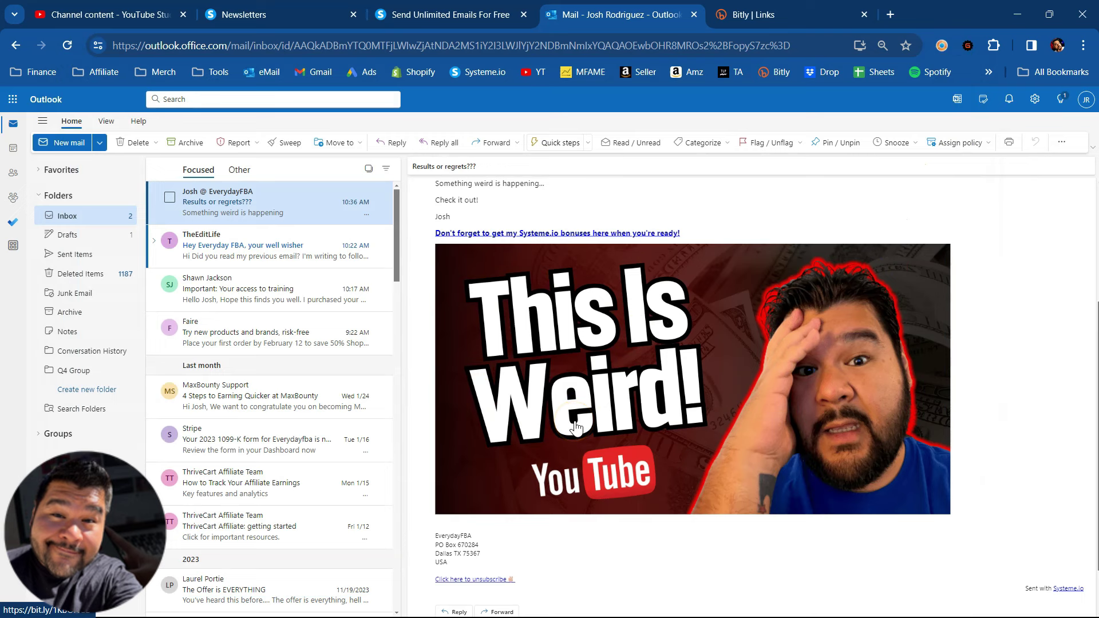
Return to the newsletter editor and review the Contacts recipient settings
key(ctrl+2)
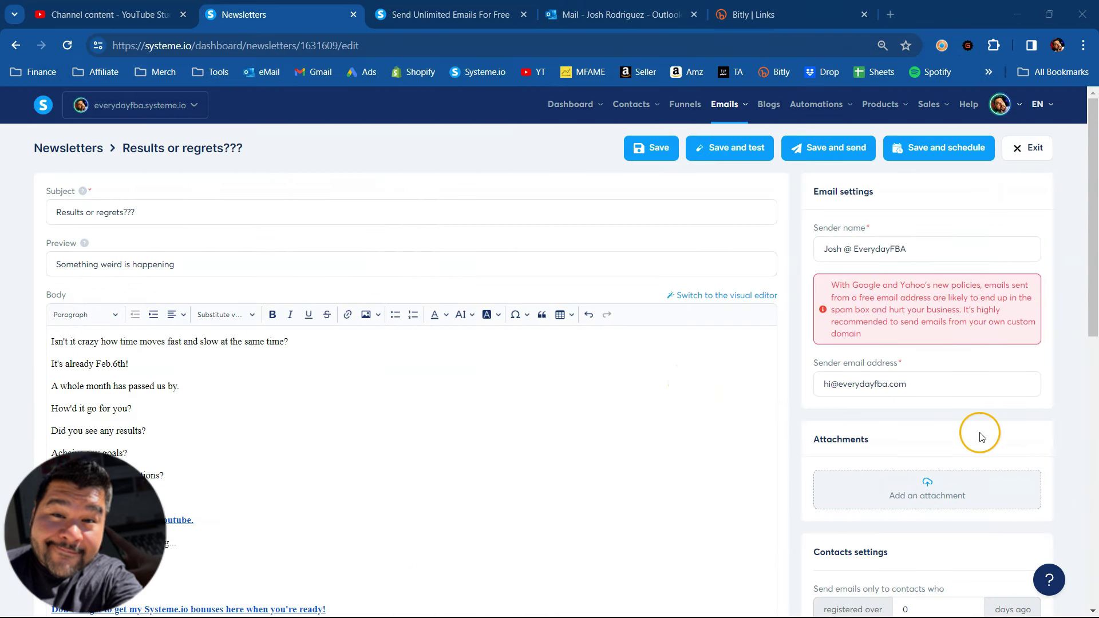
scroll(902, 424, down, 2)
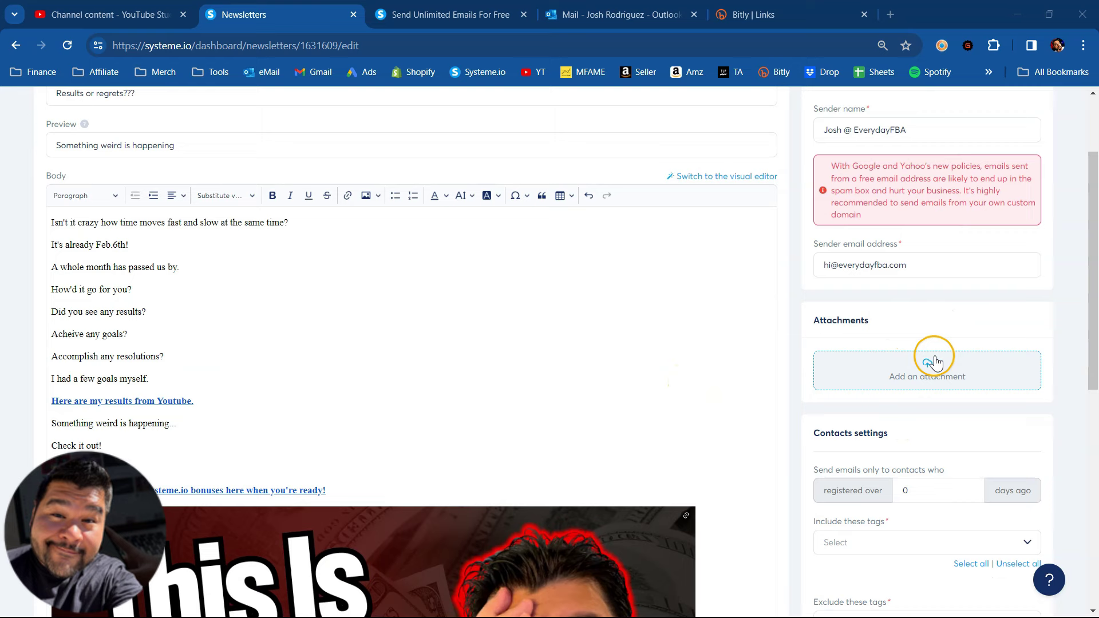
scroll(928, 361, down, 4)
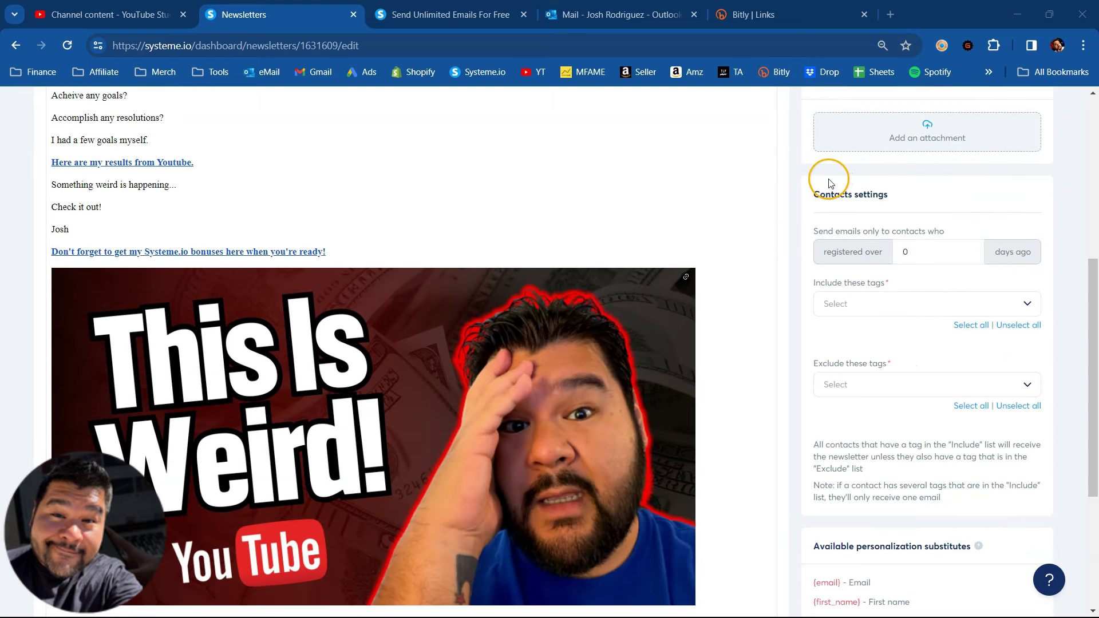
drag(811, 190, 927, 192)
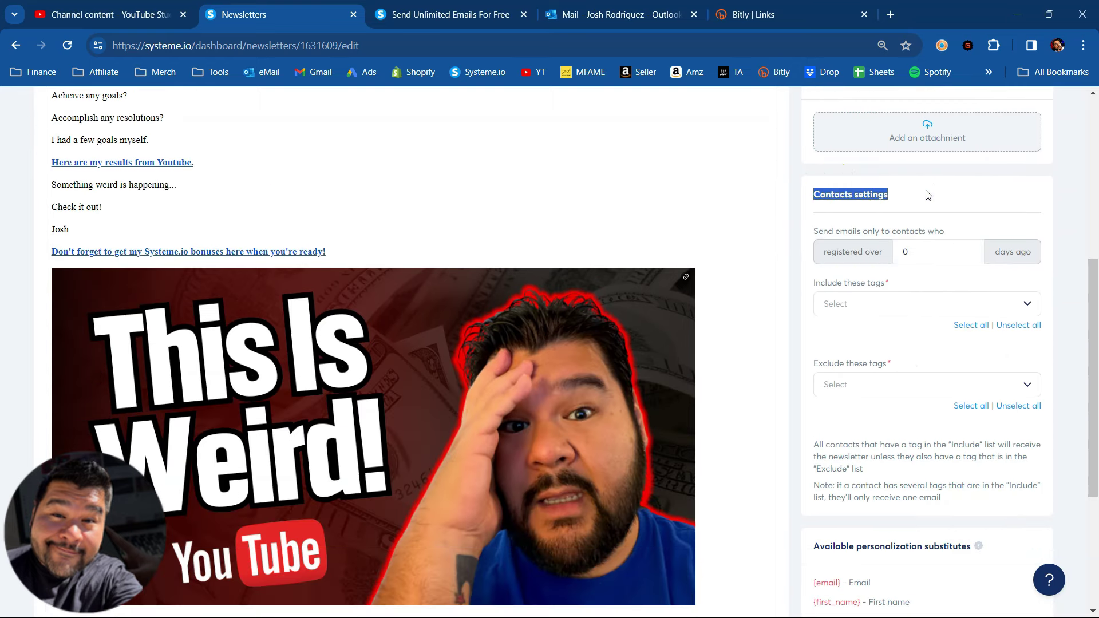
click(927, 195)
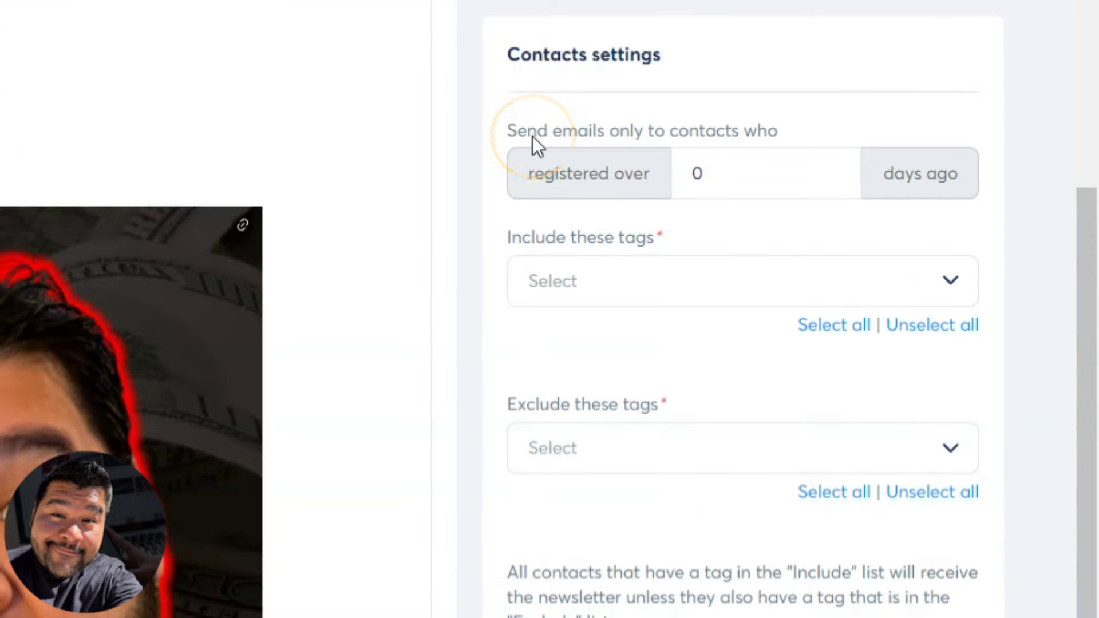
drag(819, 232, 907, 233)
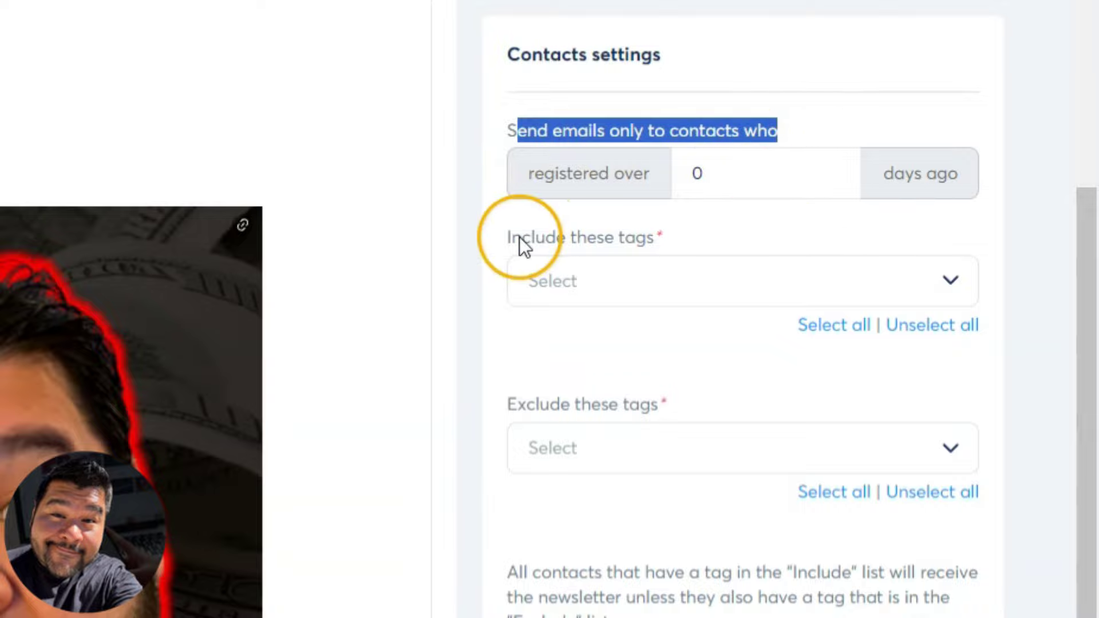
drag(520, 237, 693, 237)
drag(548, 406, 753, 405)
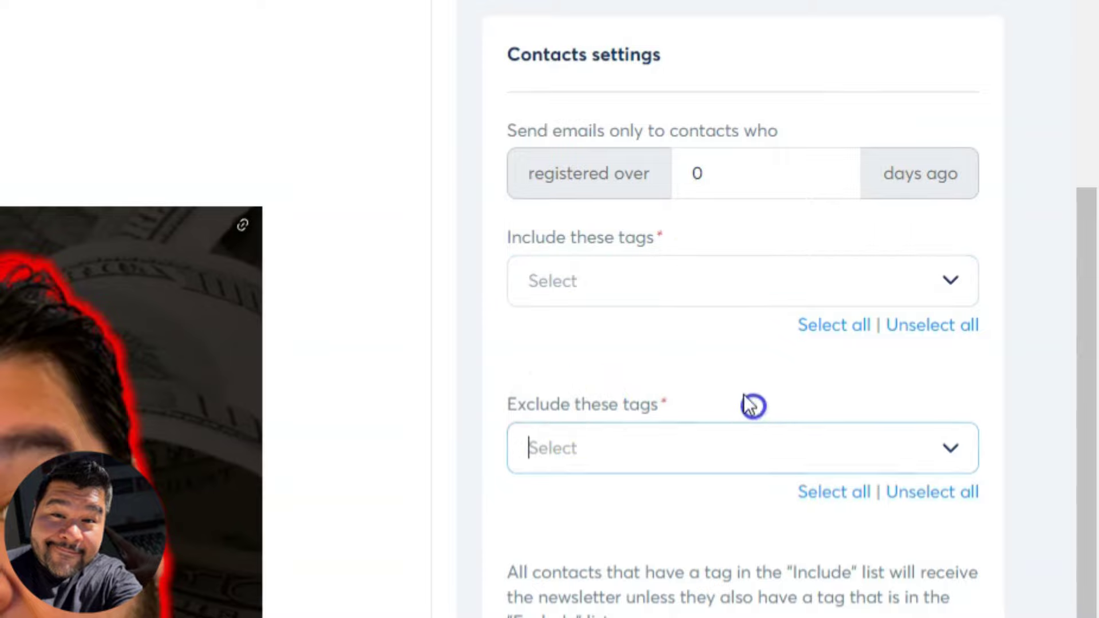
Try including Affiliates and excluding Amazon Optin, then include all tags with Select all
click(580, 280)
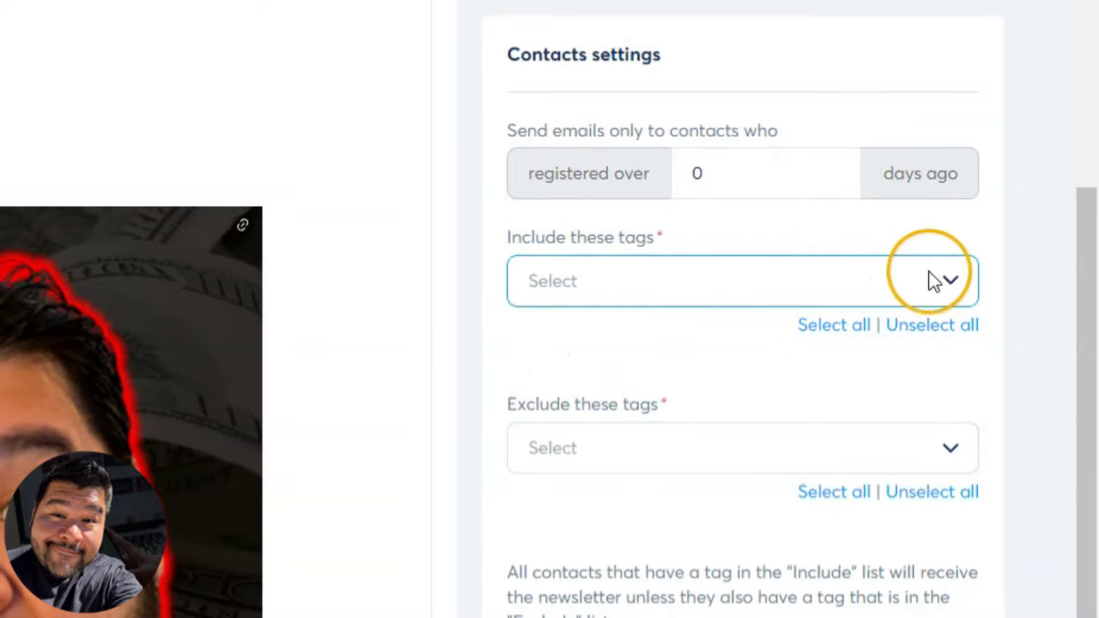
click(954, 280)
click(579, 337)
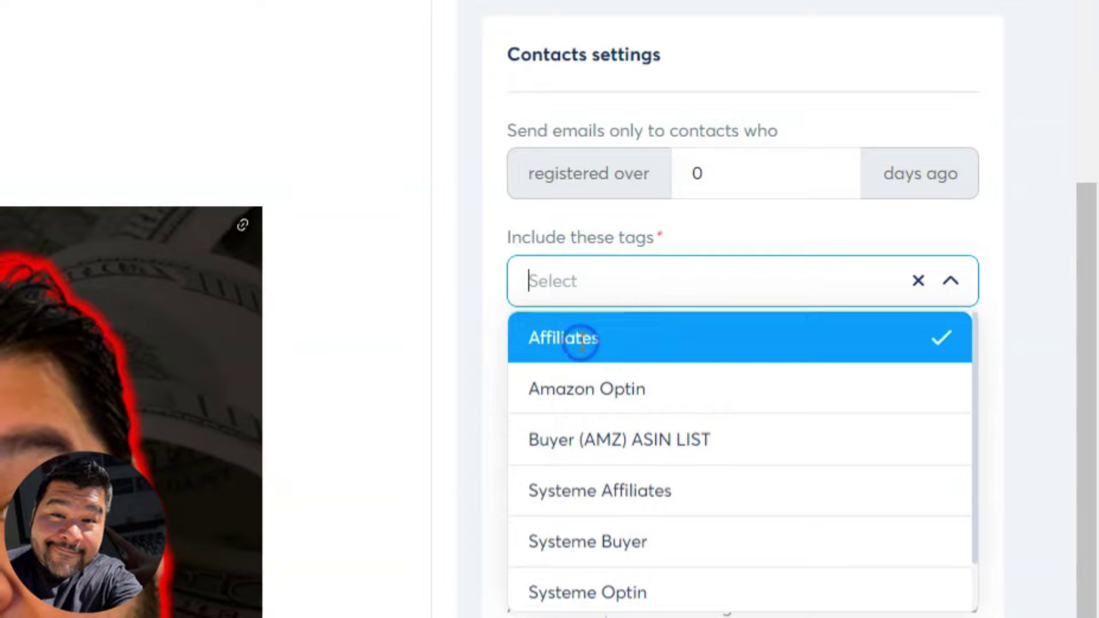
click(499, 322)
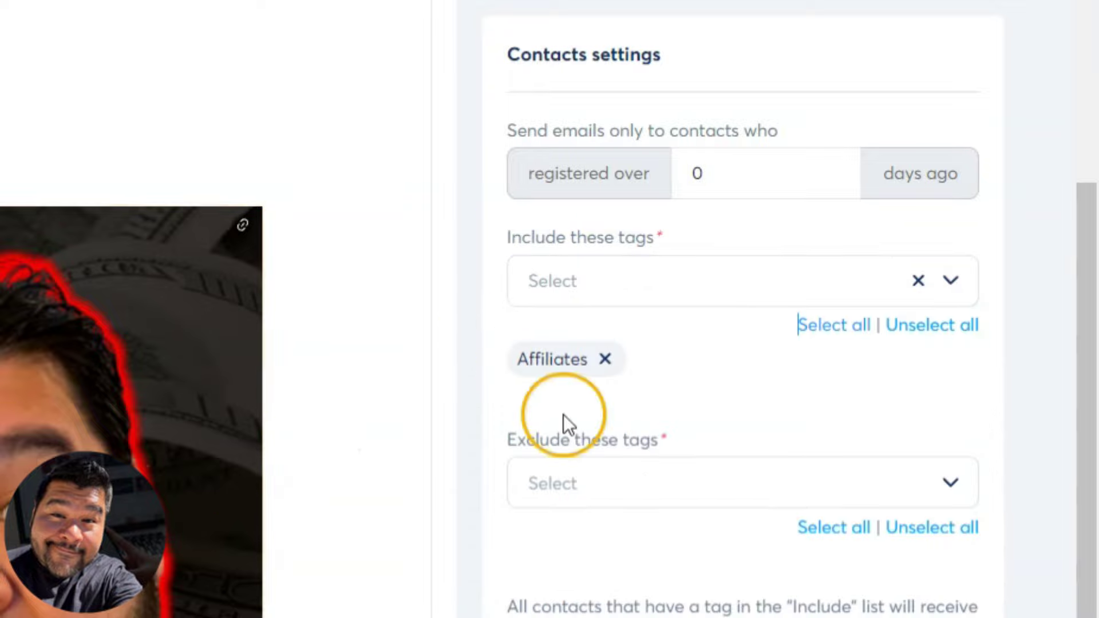
click(950, 482)
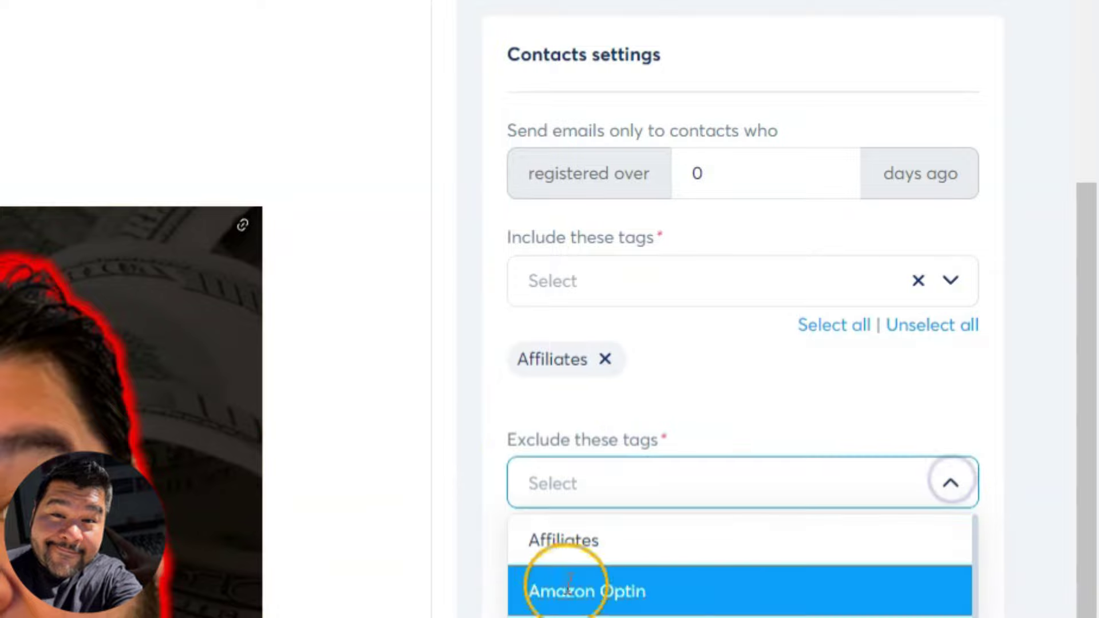
click(583, 589)
click(500, 544)
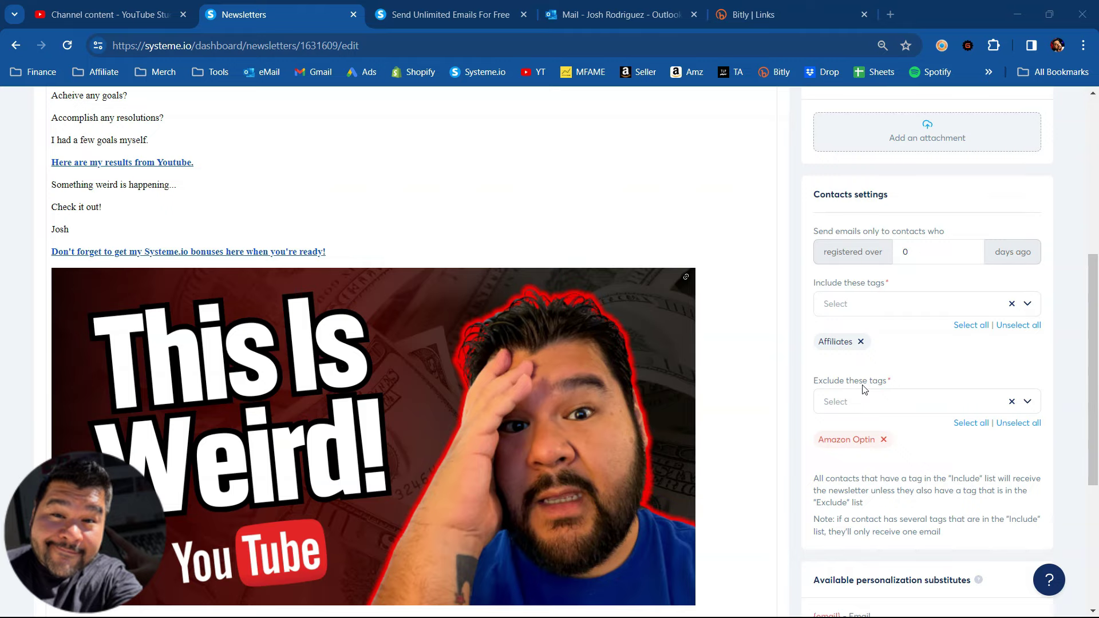
click(972, 325)
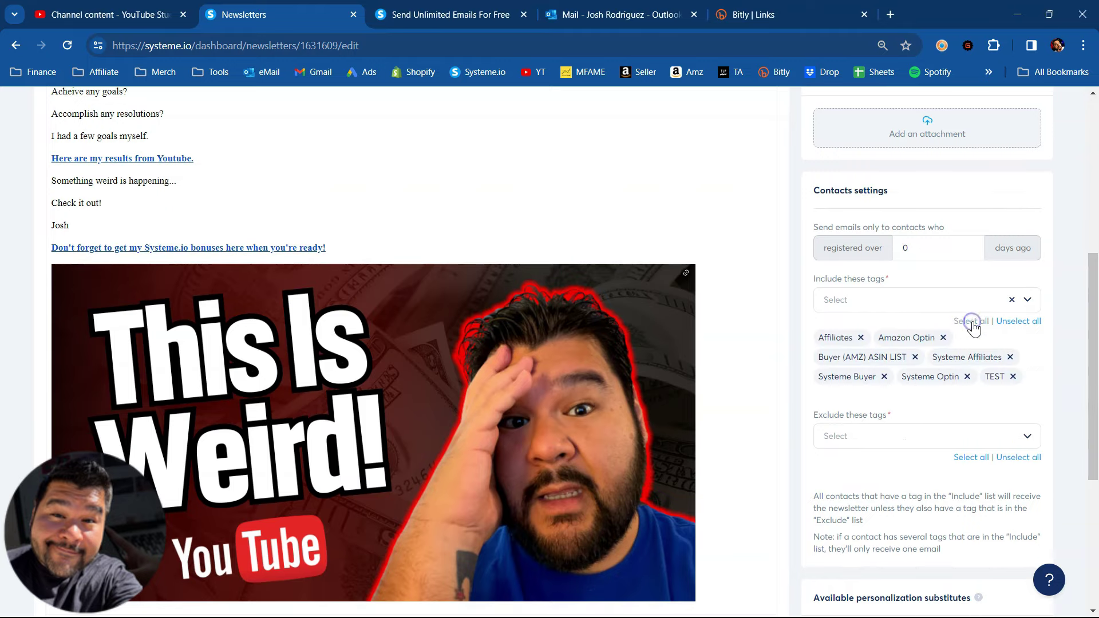
scroll(1079, 364, down, 5)
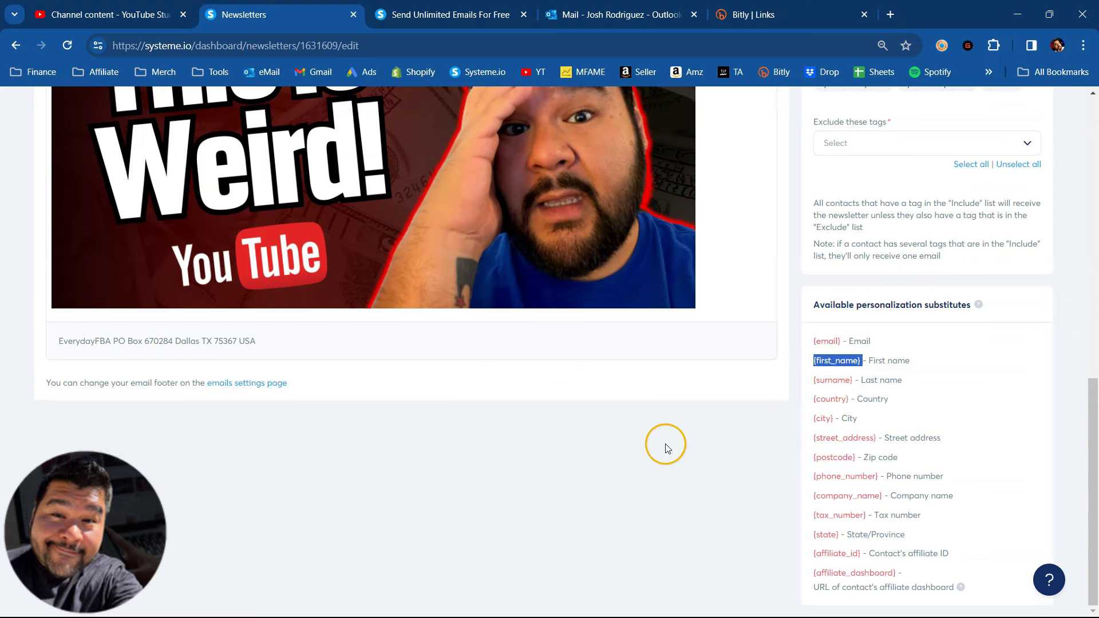
scroll(666, 448, up, 8)
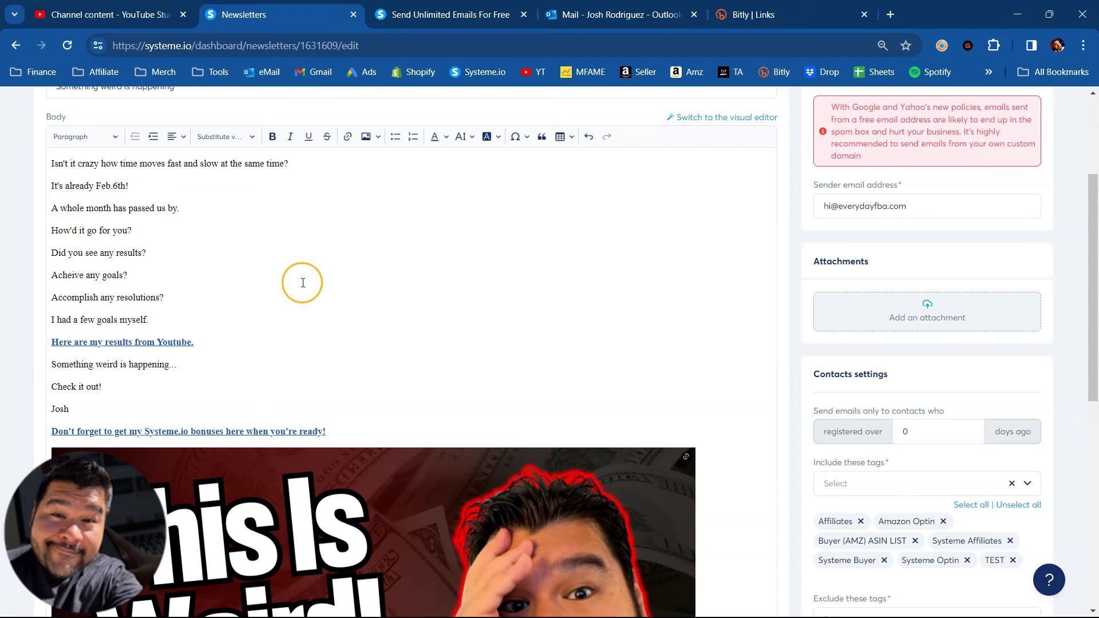
scroll(800, 334, up, 3)
scroll(800, 334, down, 12)
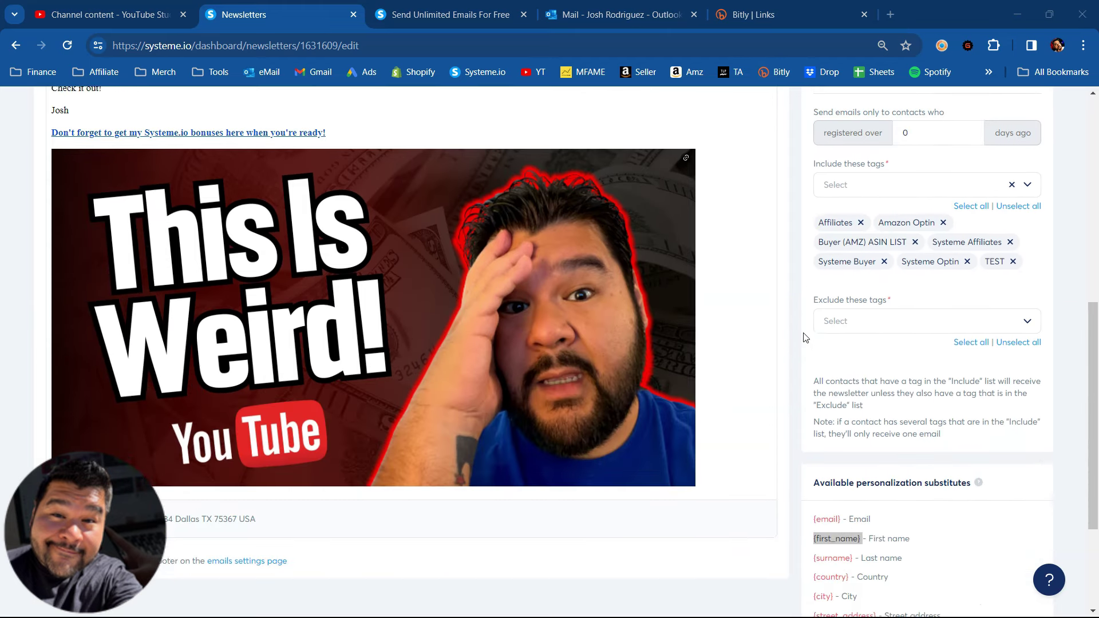
scroll(803, 337, up, 12)
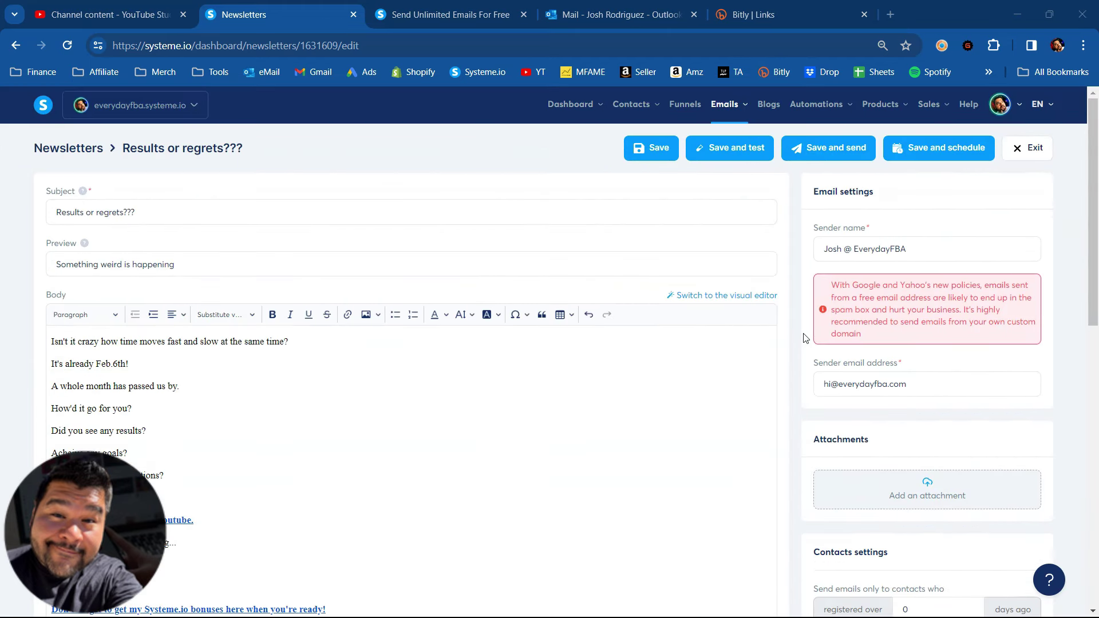
Skip scheduling and send 'Results or regrets???' immediately to all tagged contacts
click(941, 148)
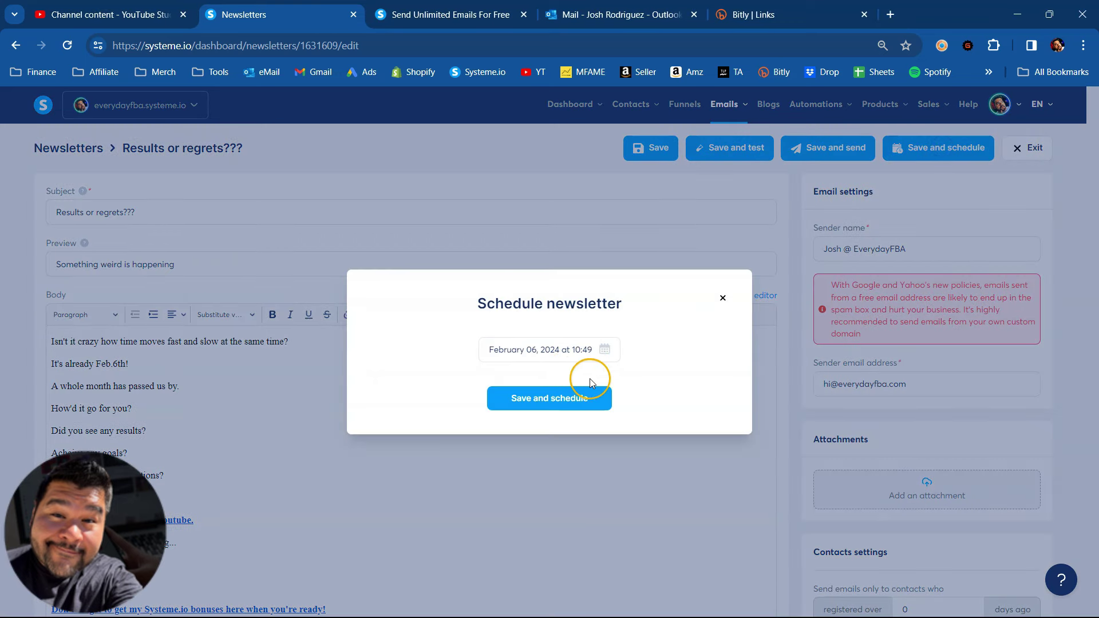
click(721, 303)
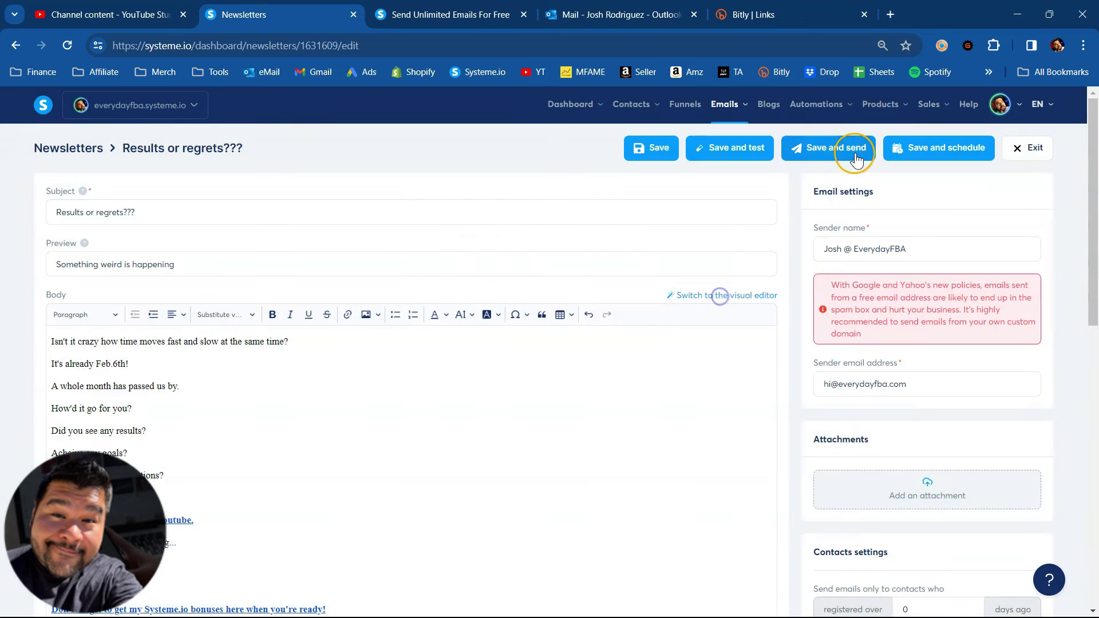
click(810, 148)
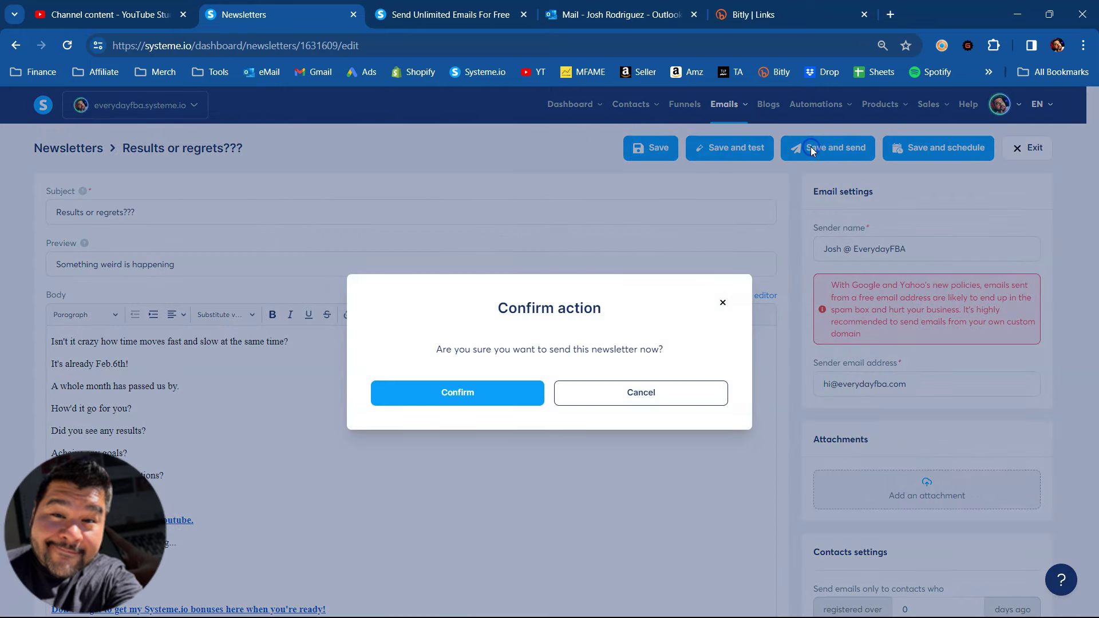
click(457, 395)
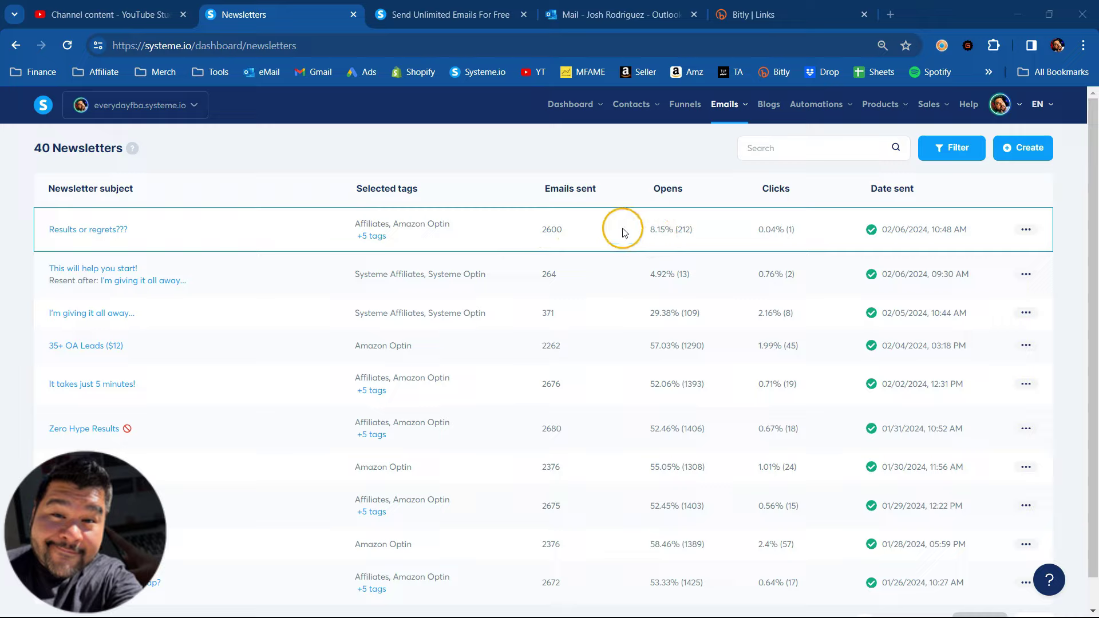
Switch to the Send Unlimited Emails For Free email-marketing page
key(ctrl+Tab)
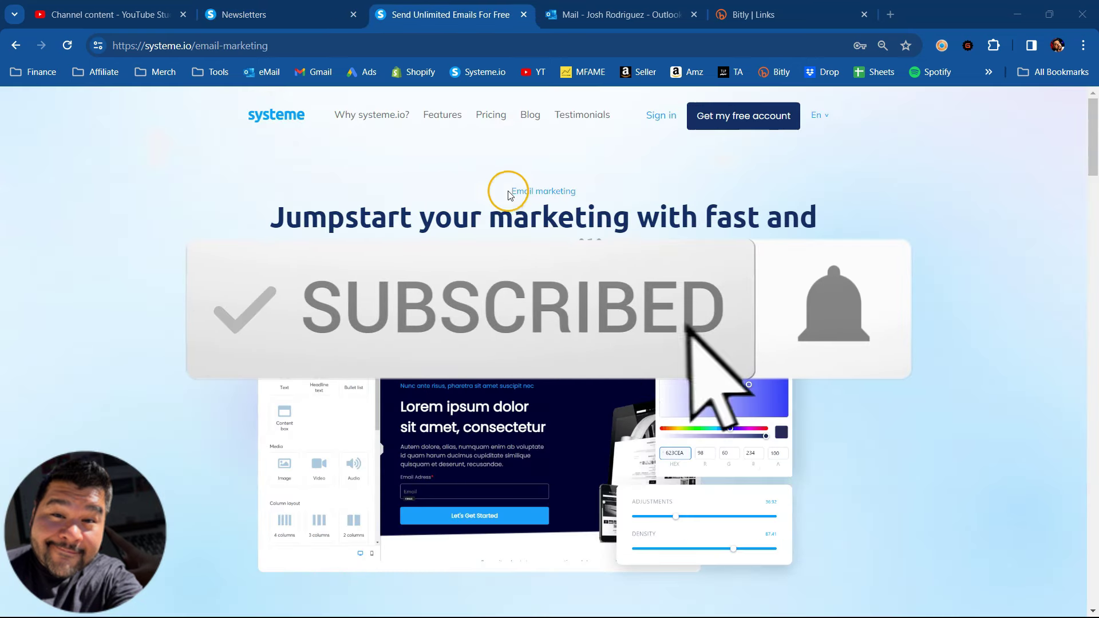
Open the pricing page comparing Free, Startup, Webinar and Unlimited ($97/month) plans
click(485, 122)
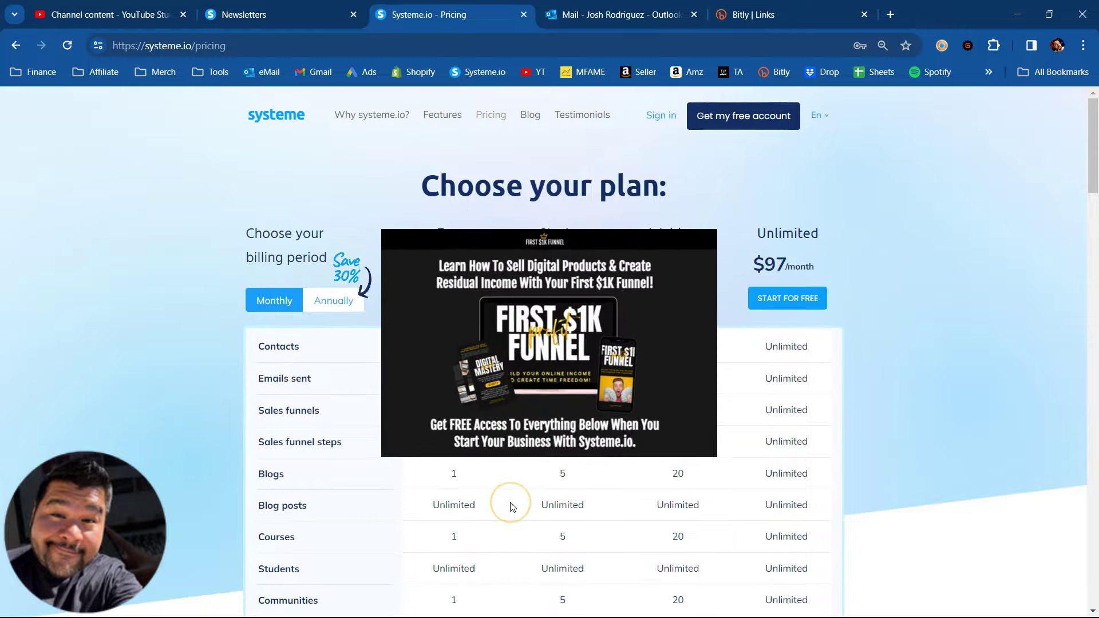
scroll(543, 502, down, 7)
scroll(543, 343, up, 10)
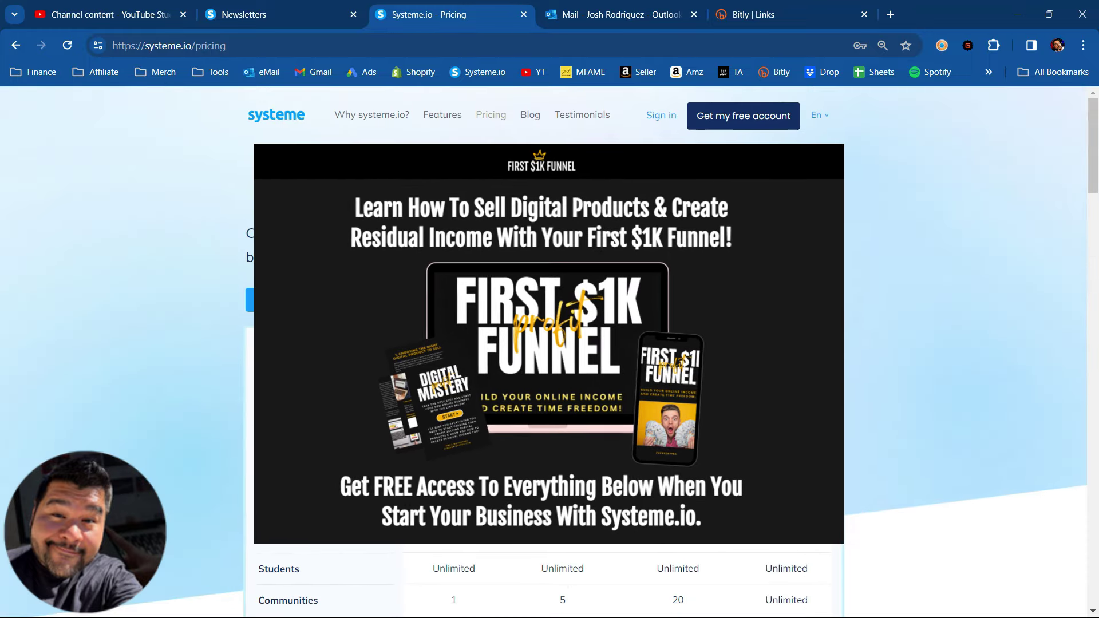